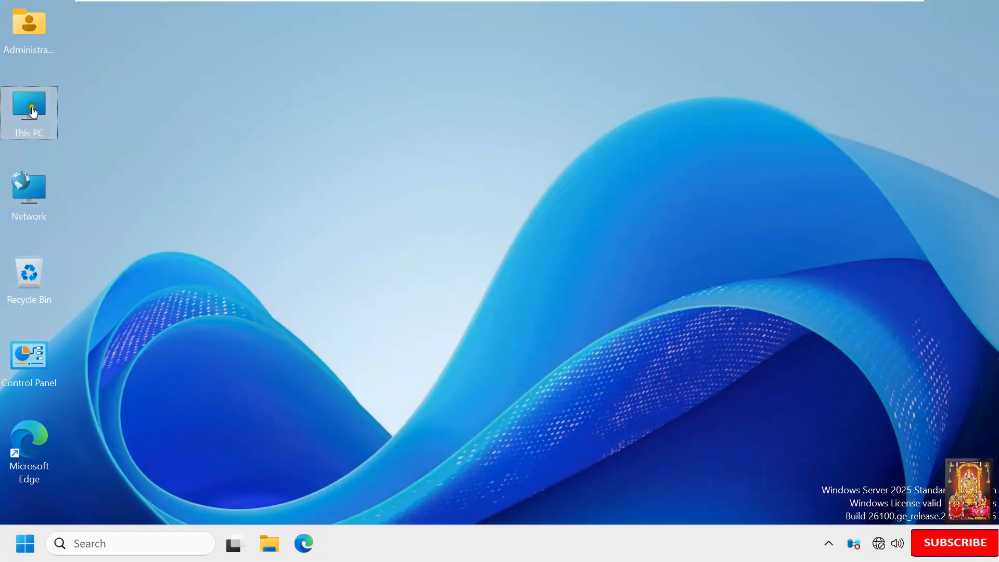
View the contents of the Website folder in Documents, and close the file window.
double_click(35, 106)
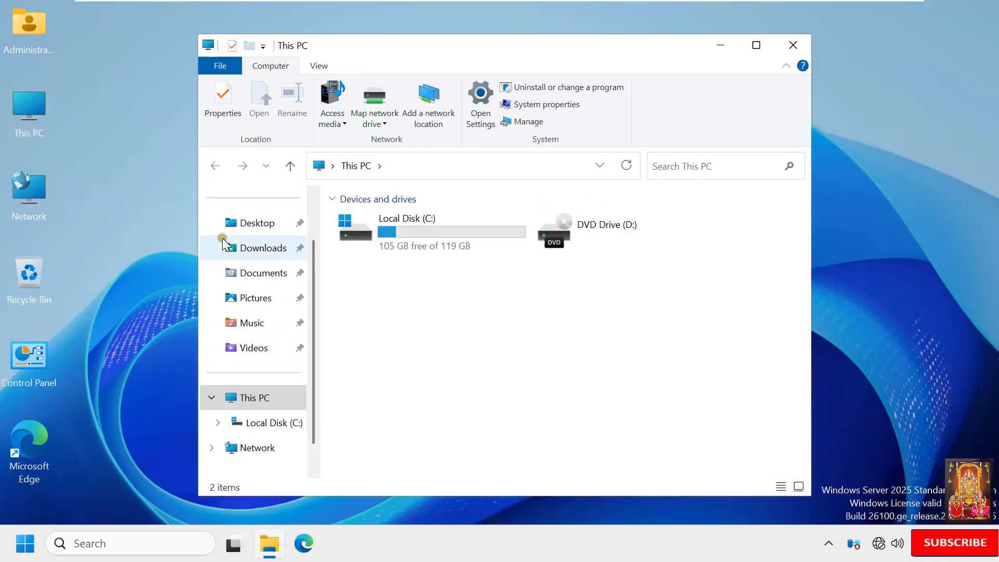
left_click(258, 273)
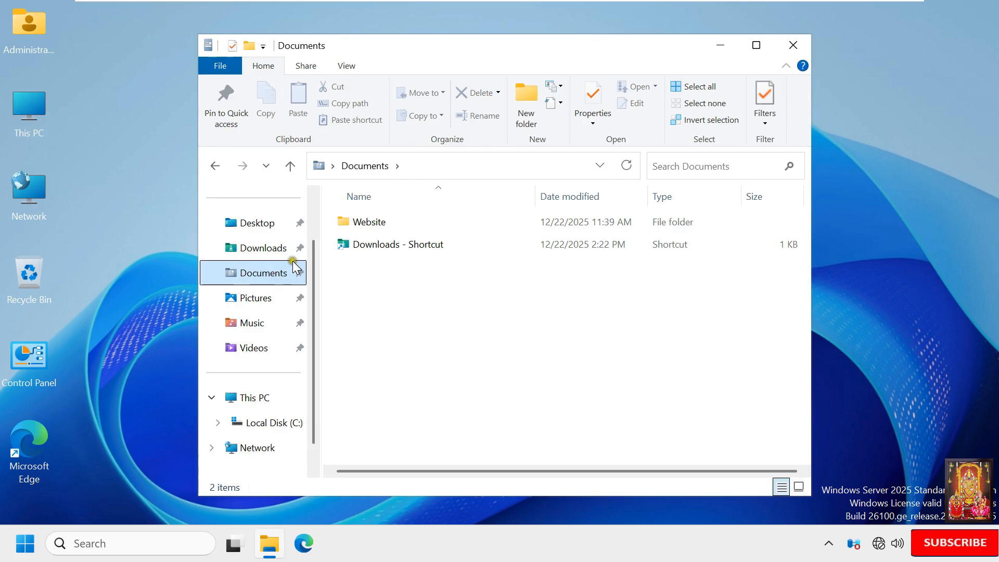
double_click(369, 224)
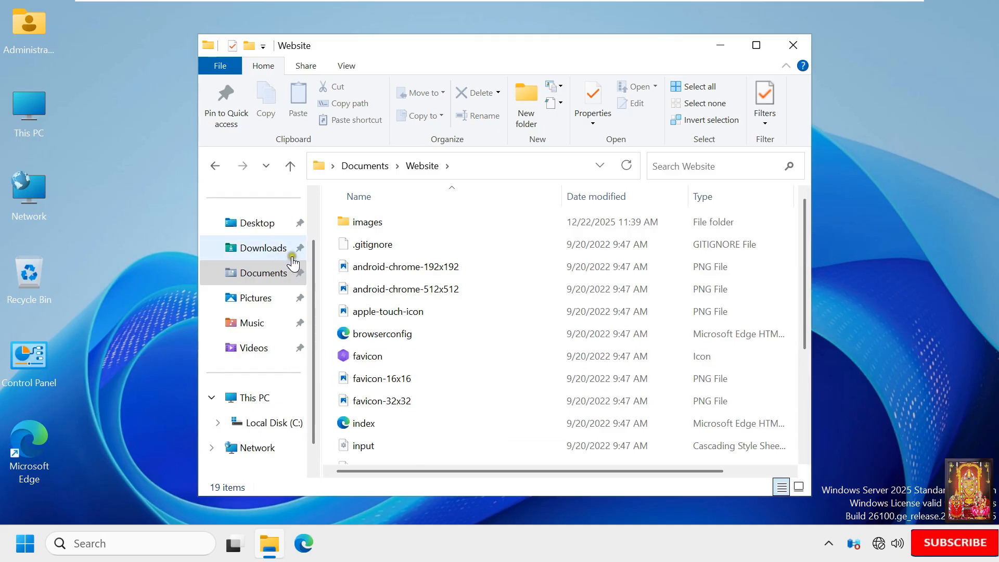
left_click(792, 47)
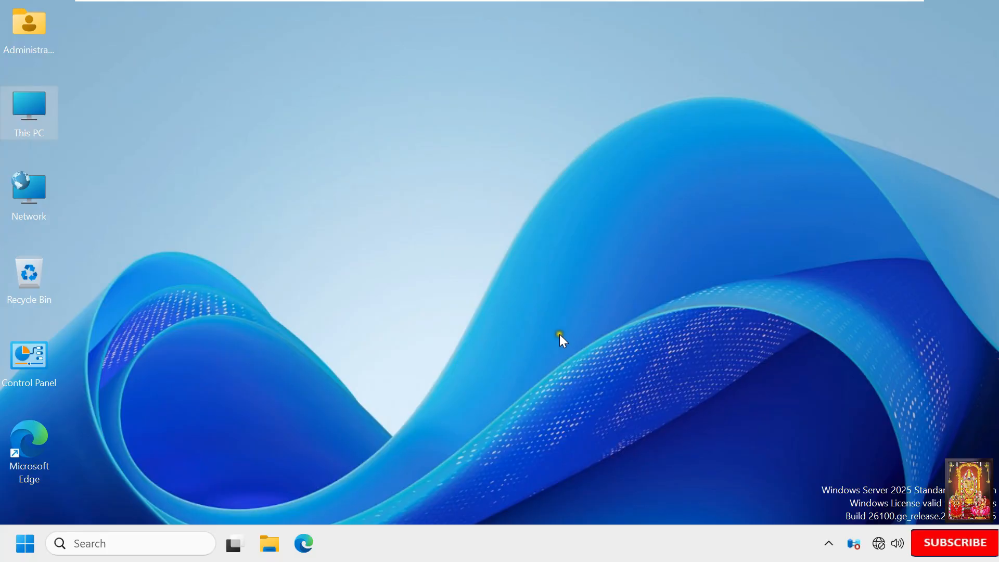
Open Server Manager and start adding roles and features with a role-based or feature-based installation on the local server.
left_click(104, 545)
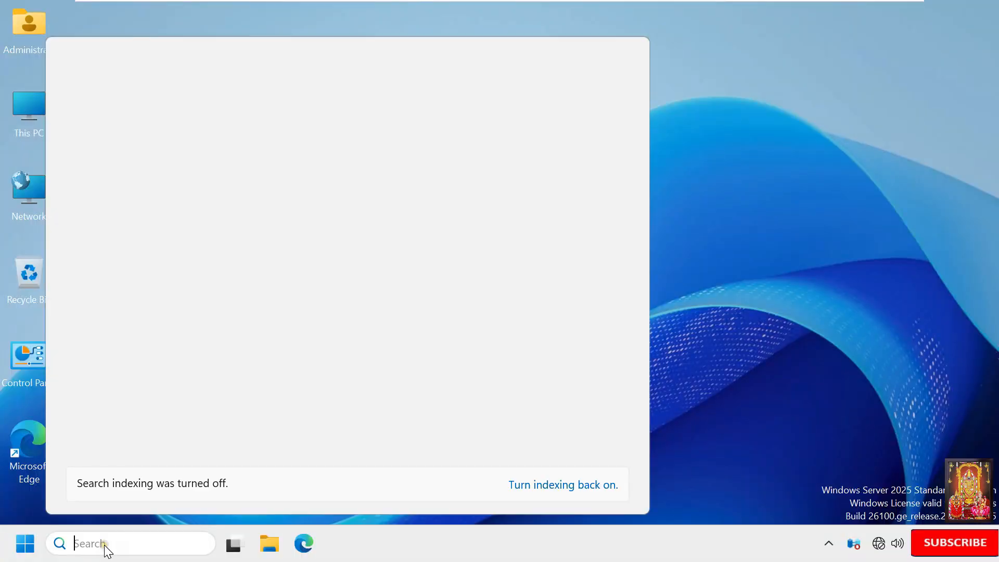
type("server")
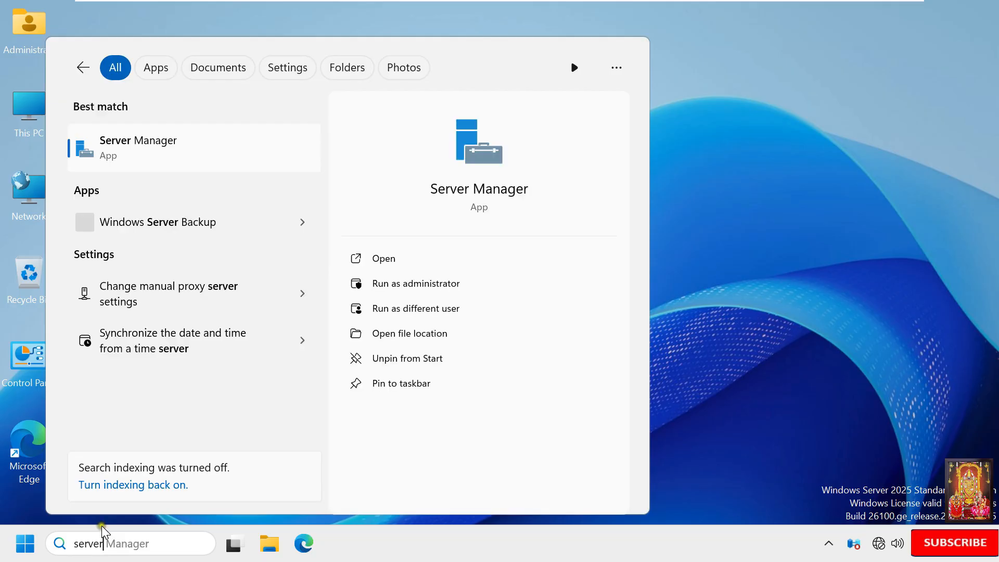
left_click(142, 148)
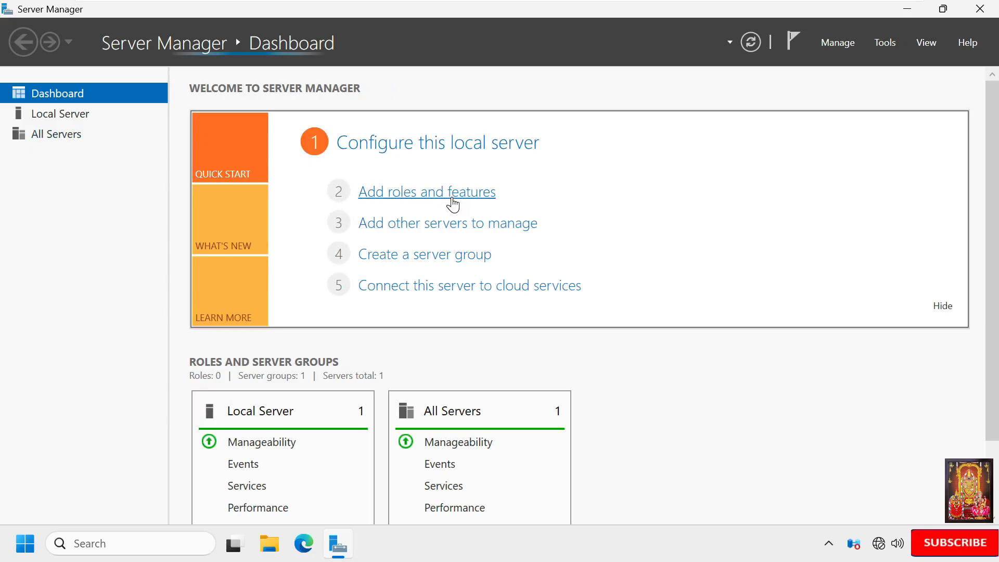
left_click(426, 202)
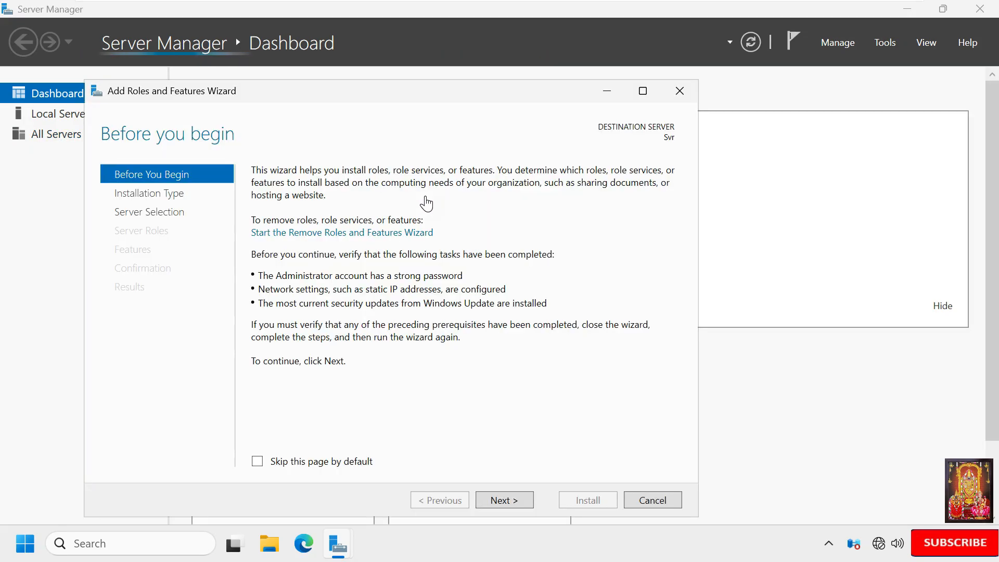
left_click(504, 500)
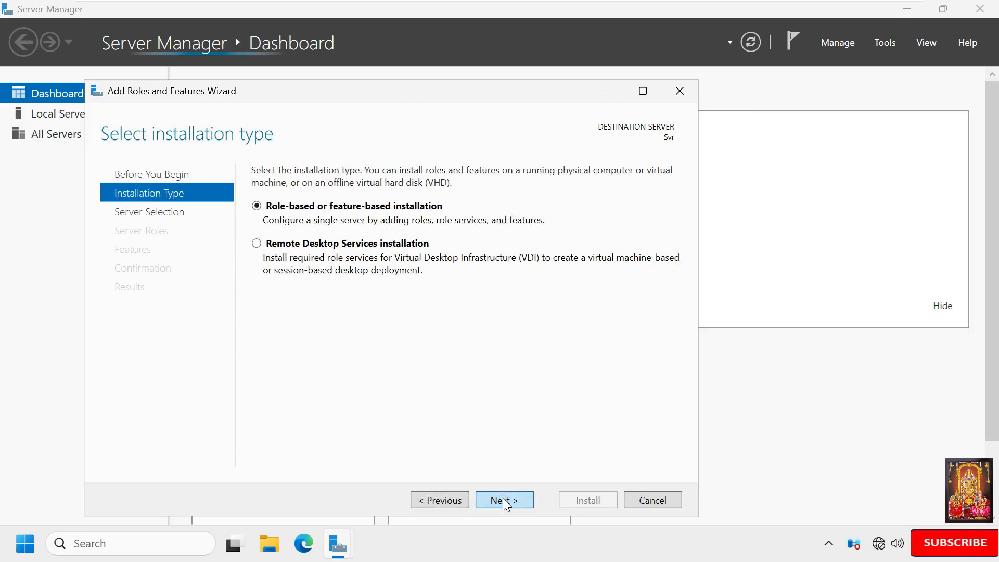
left_click(504, 500)
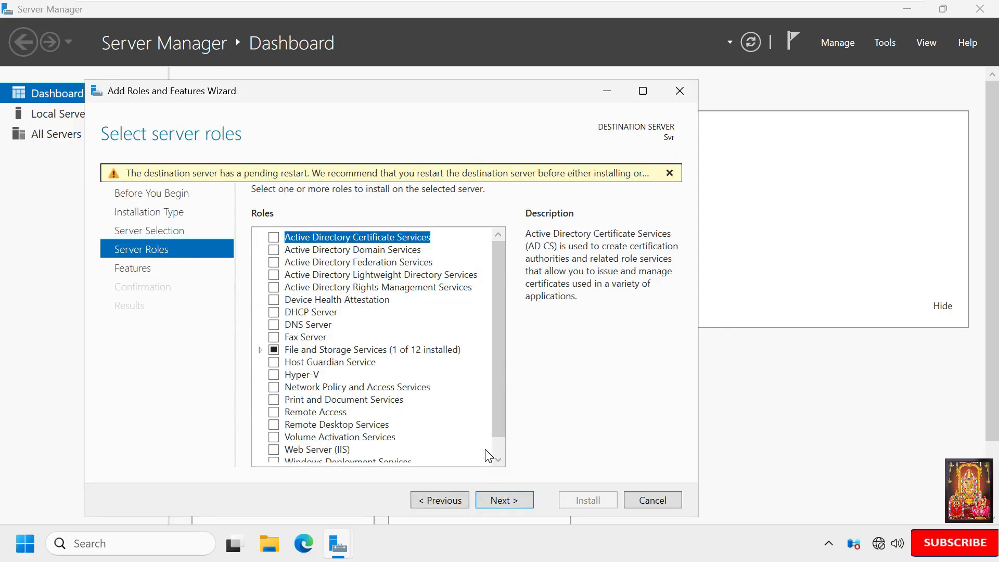
Select the DNS Server role with its required management tools and proceed to the installation confirmation without extra features.
left_click(274, 325)
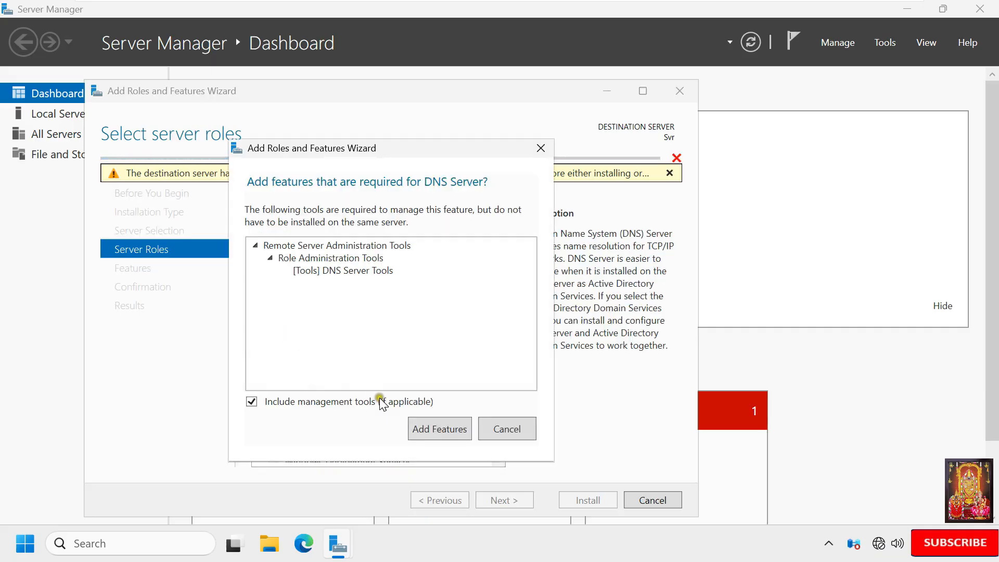
left_click(439, 429)
left_click(503, 500)
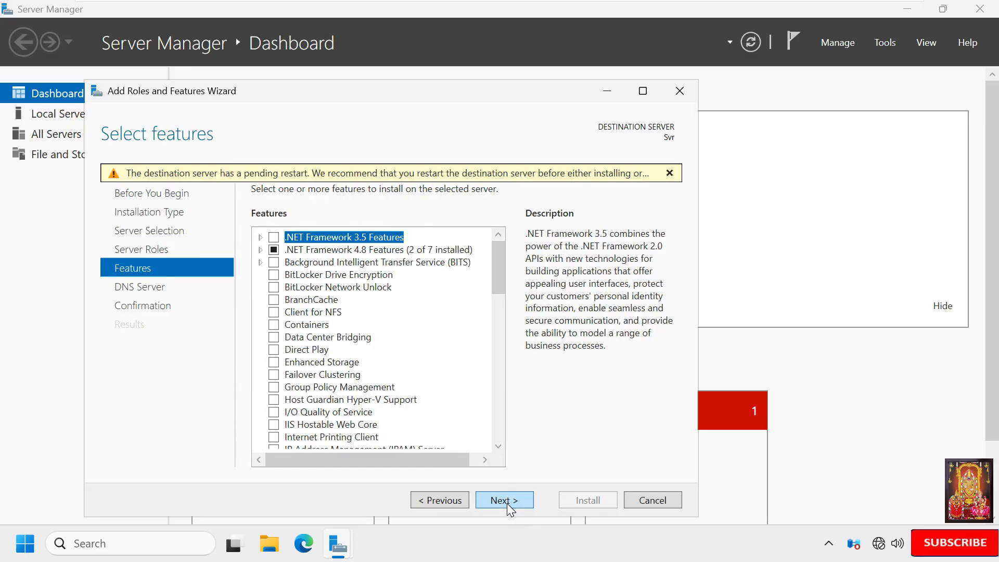
left_click(508, 504)
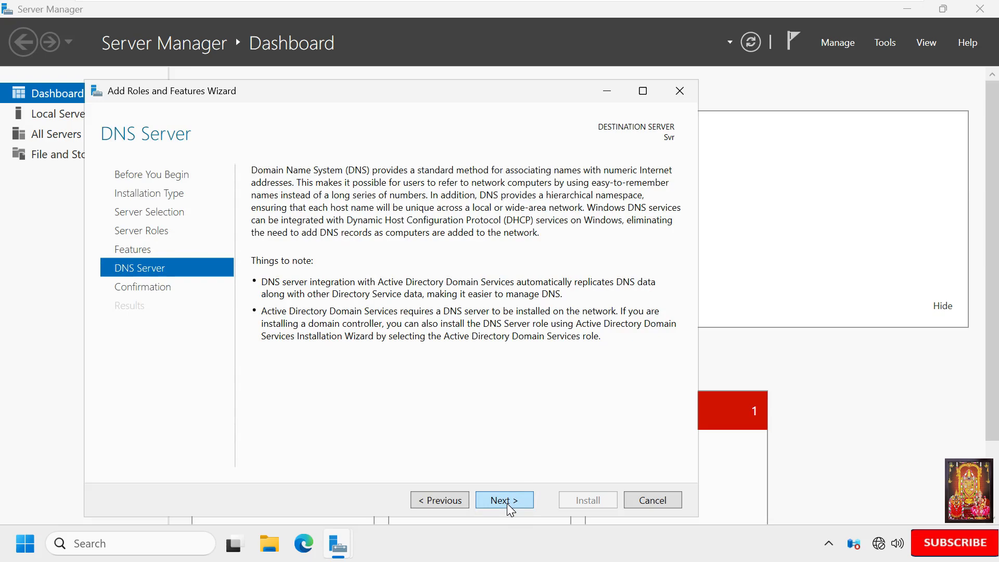
left_click(508, 502)
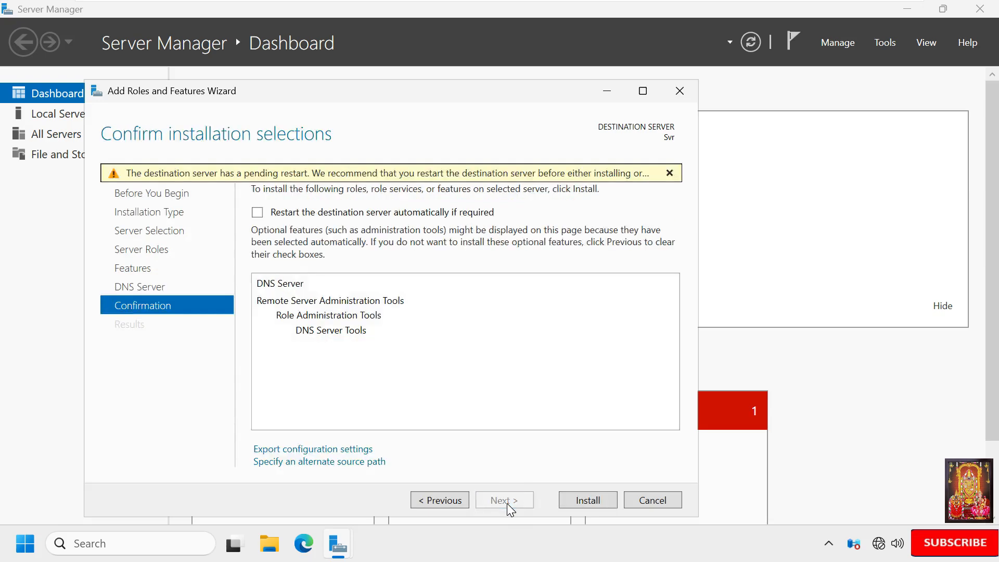
Allow automatic restart of the destination server if required, install the DNS Server role, and close the wizard.
left_click(258, 213)
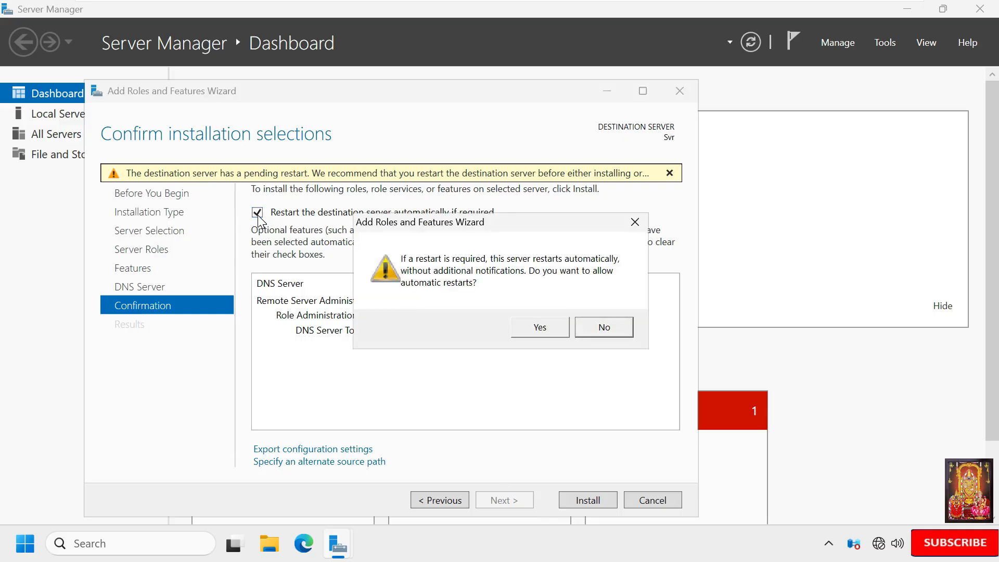
left_click(539, 330)
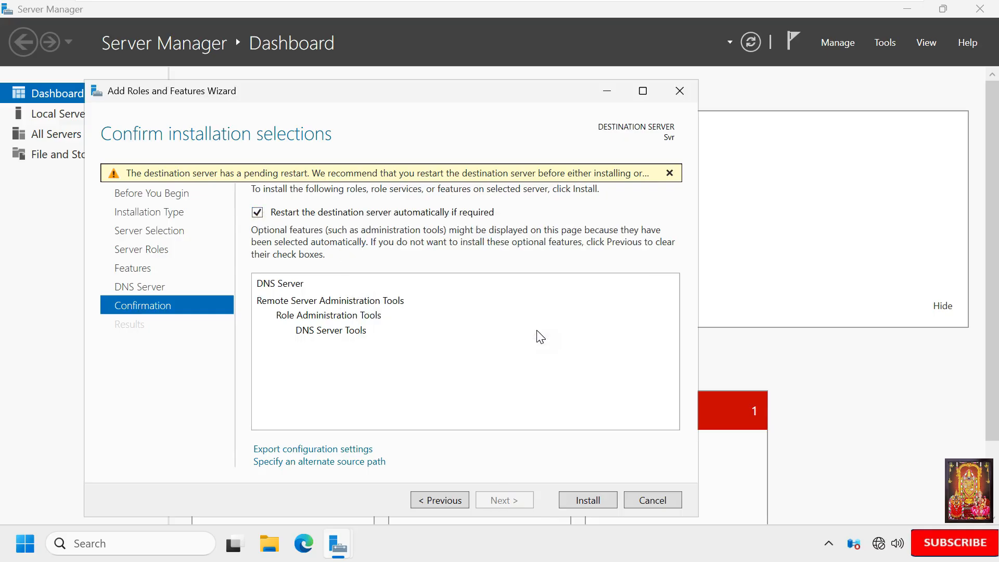
left_click(588, 501)
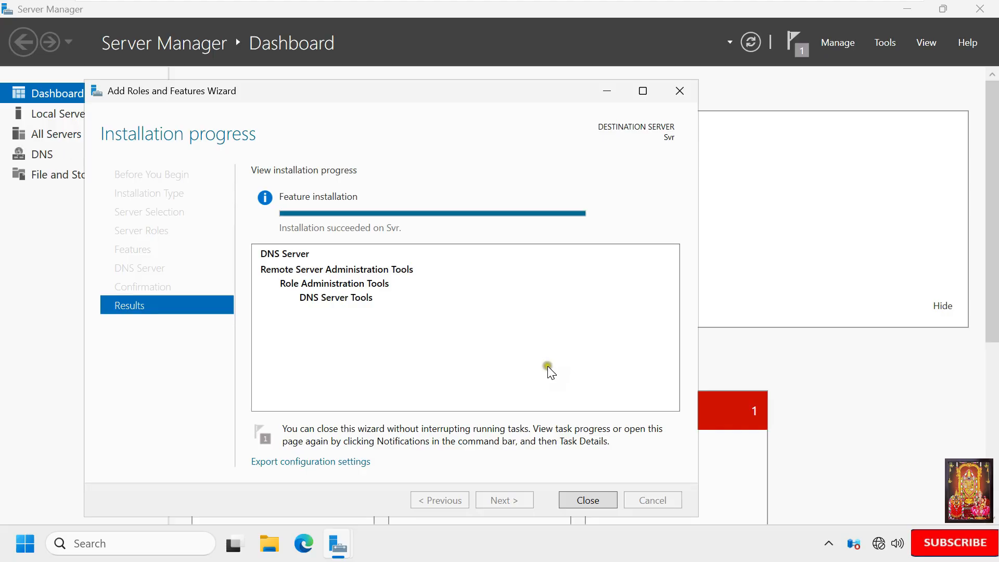
left_click(588, 501)
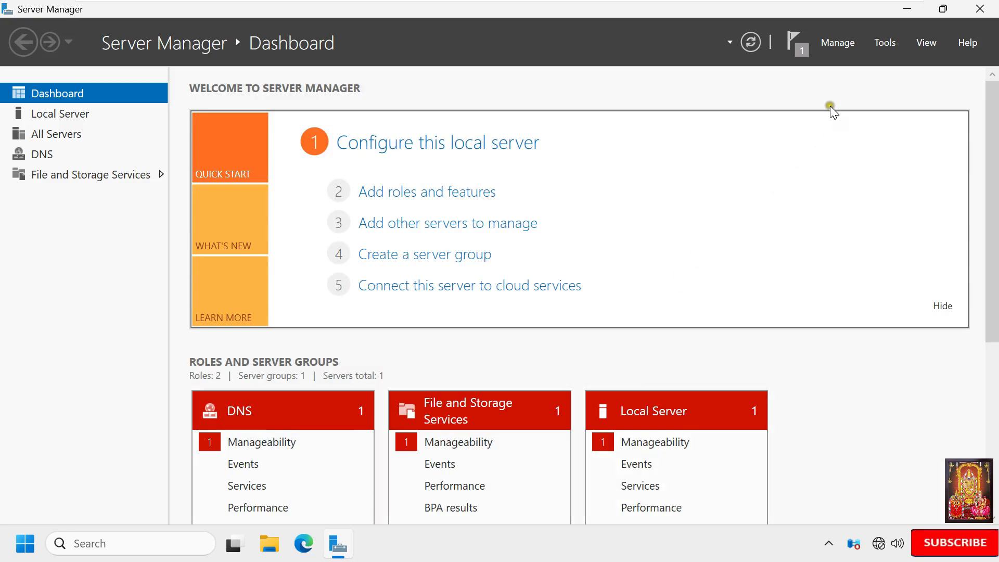
Open DNS Manager and expand the SVR server down to its Forward Lookup Zones.
left_click(887, 43)
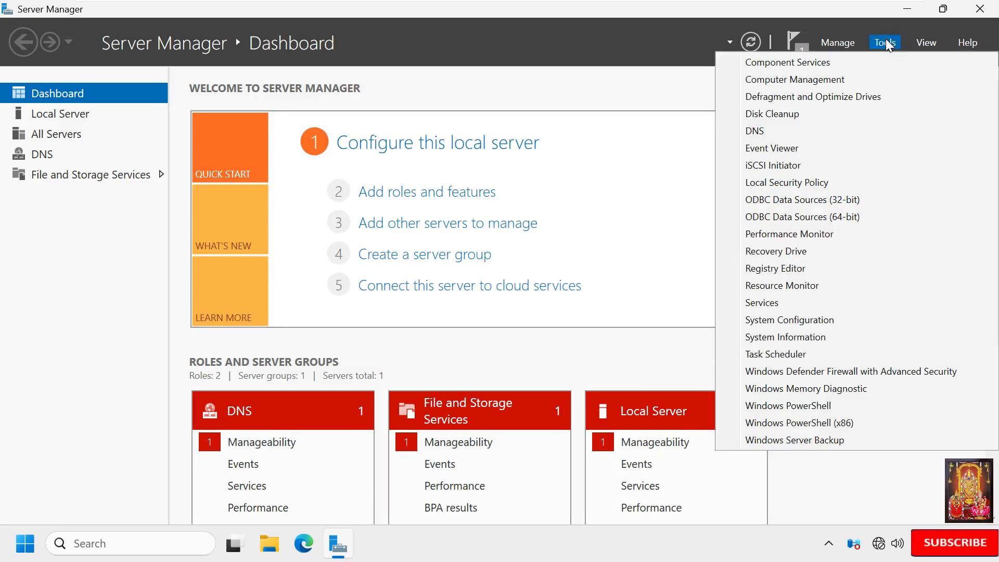
left_click(760, 133)
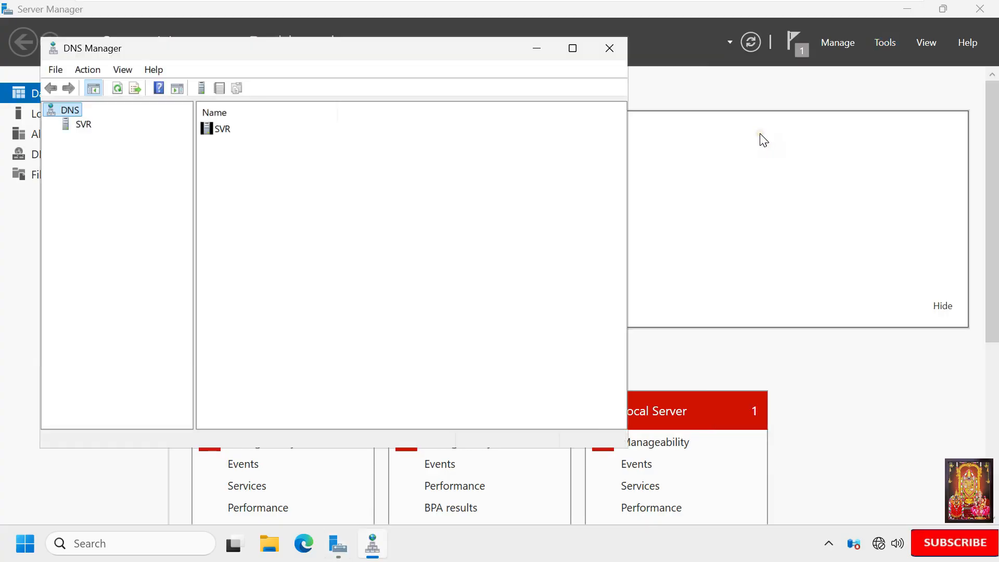
left_click(82, 125)
left_click(50, 124)
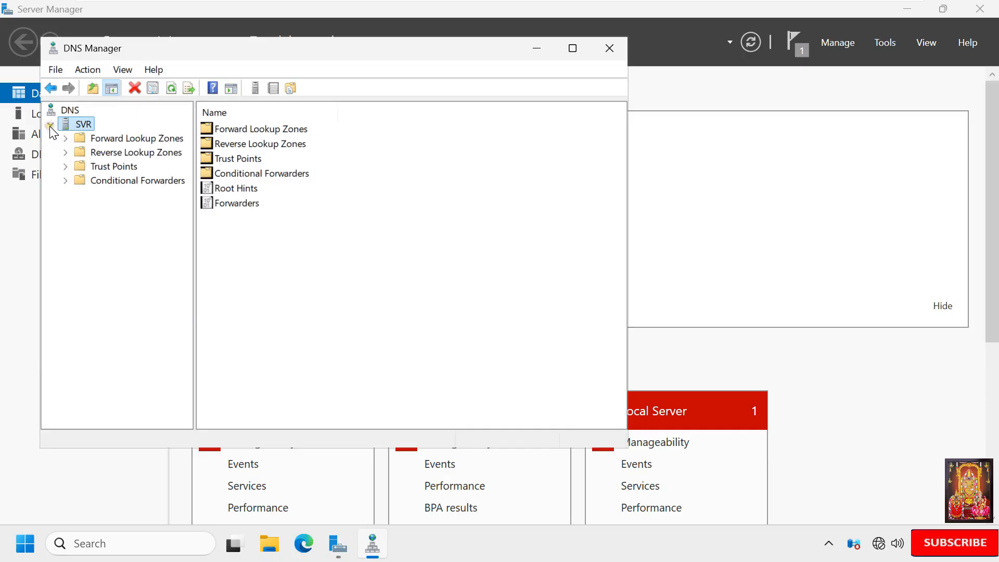
left_click(64, 140)
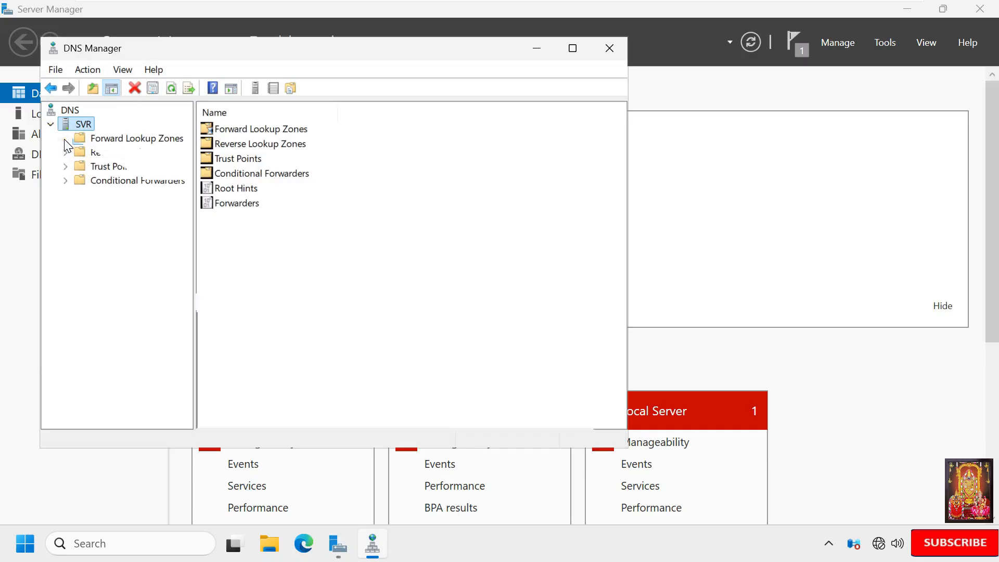
Create a primary forward lookup zone named stb.local with new zone file stb.local.dns, allowing both nonsecure and secure dynamic updates.
right_click(92, 139)
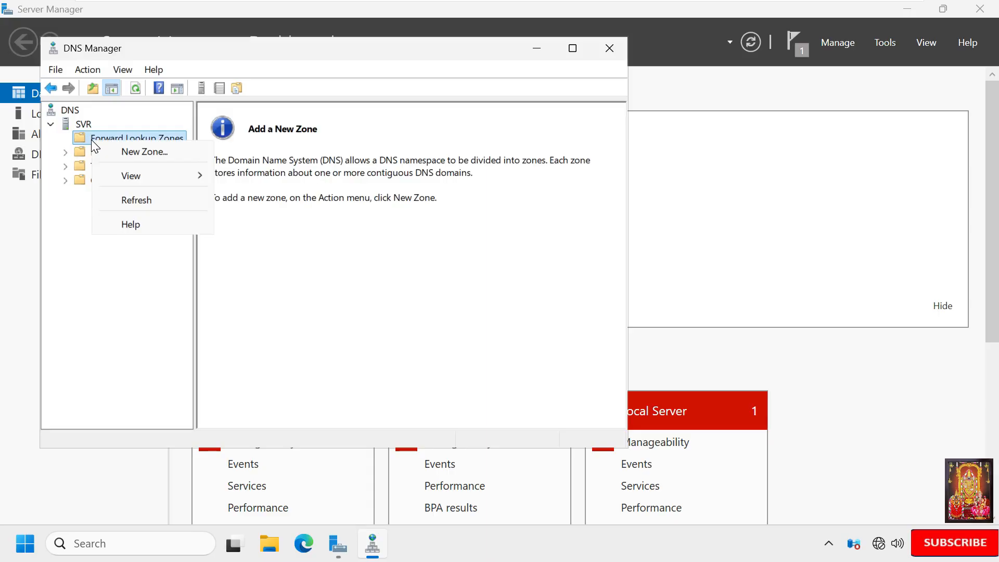
left_click(145, 152)
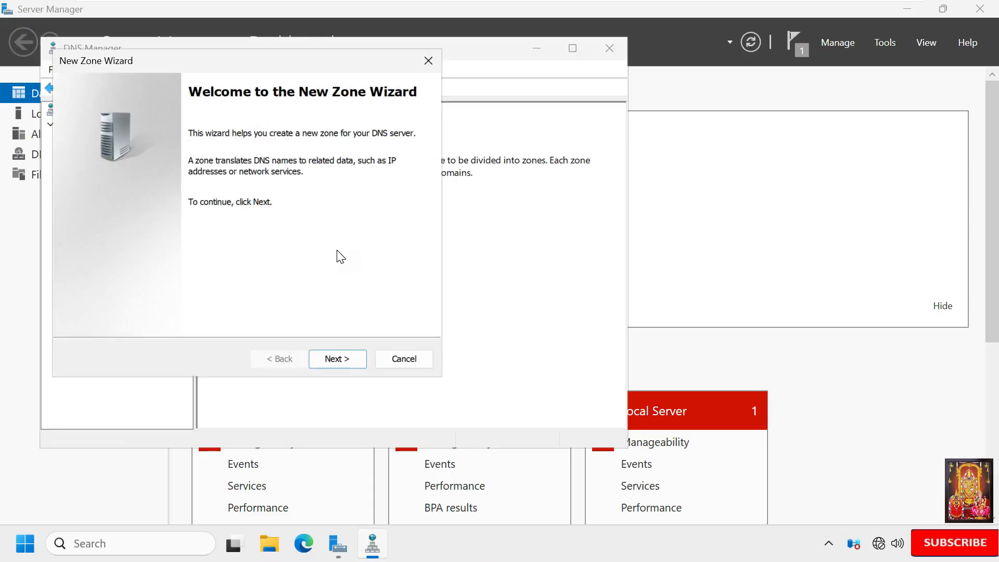
left_click(341, 359)
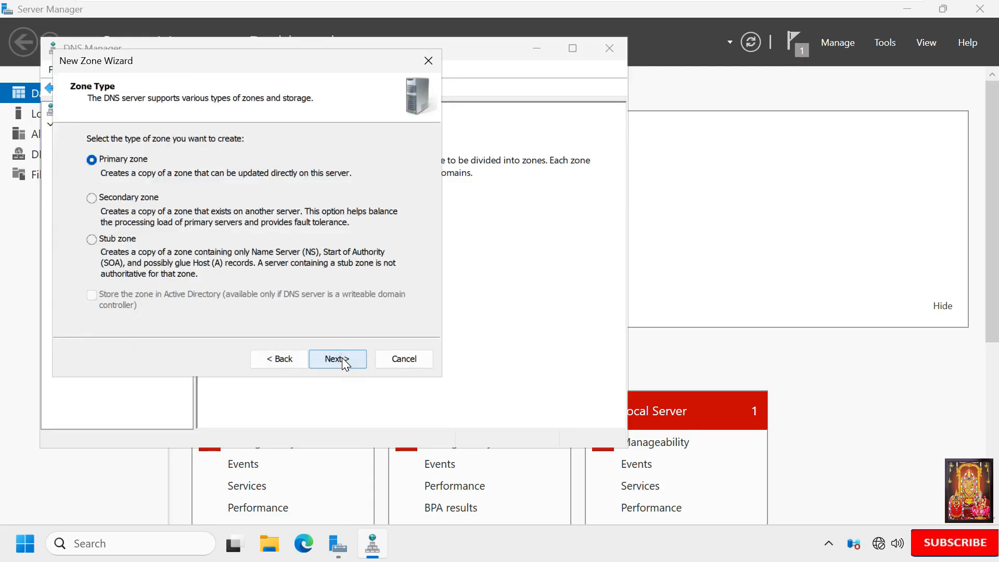
left_click(343, 362)
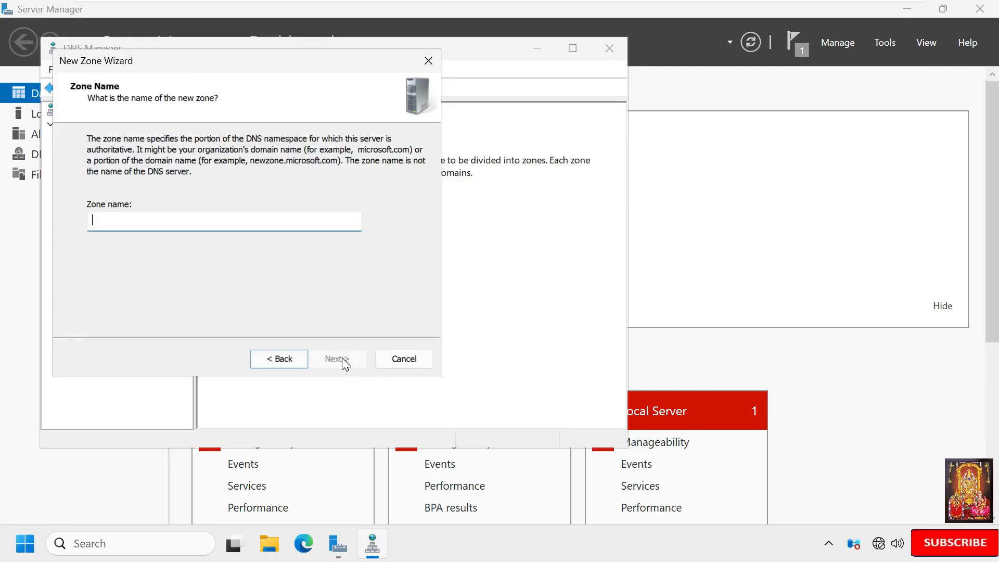
type("stb.local")
left_click(349, 361)
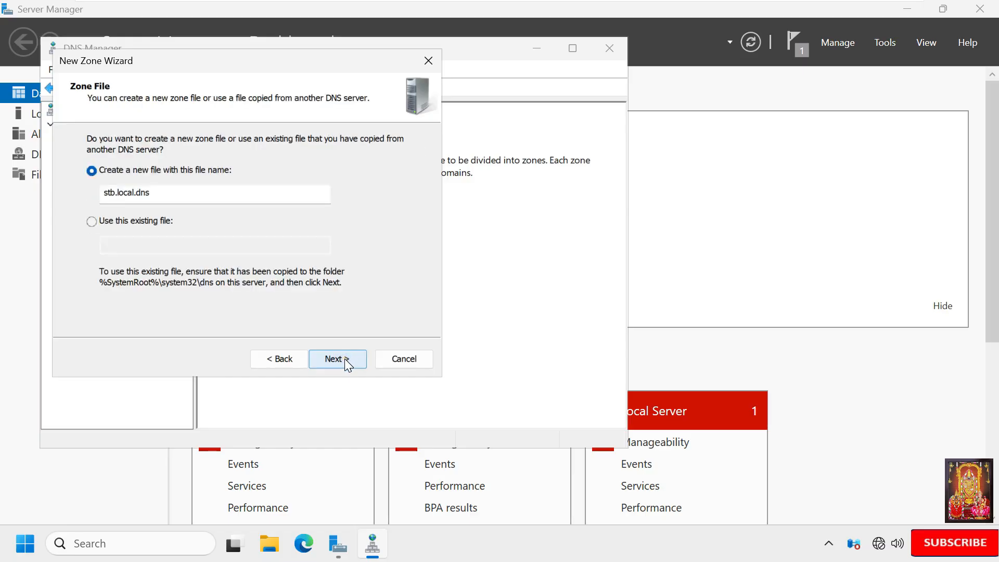
left_click(348, 363)
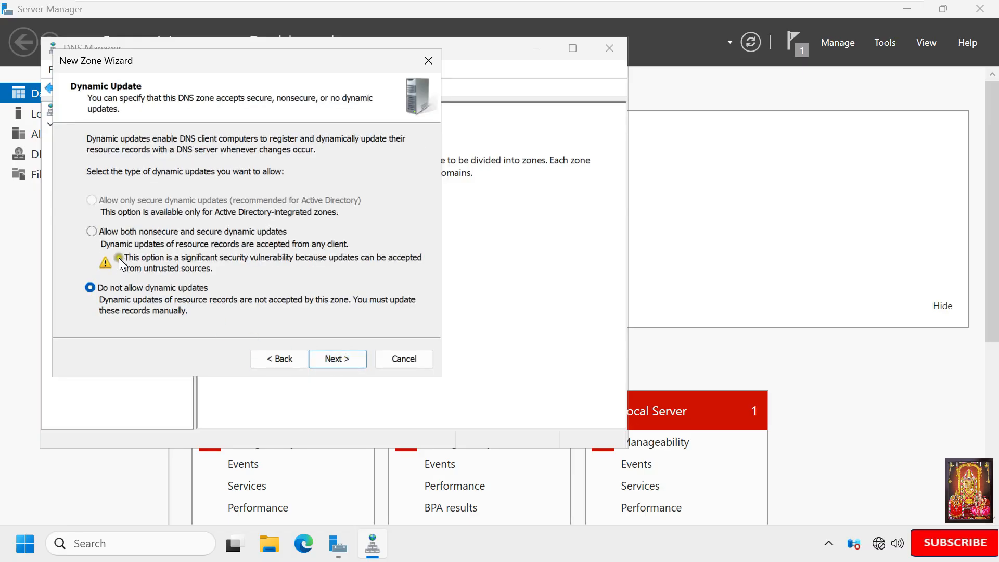
left_click(93, 233)
left_click(342, 359)
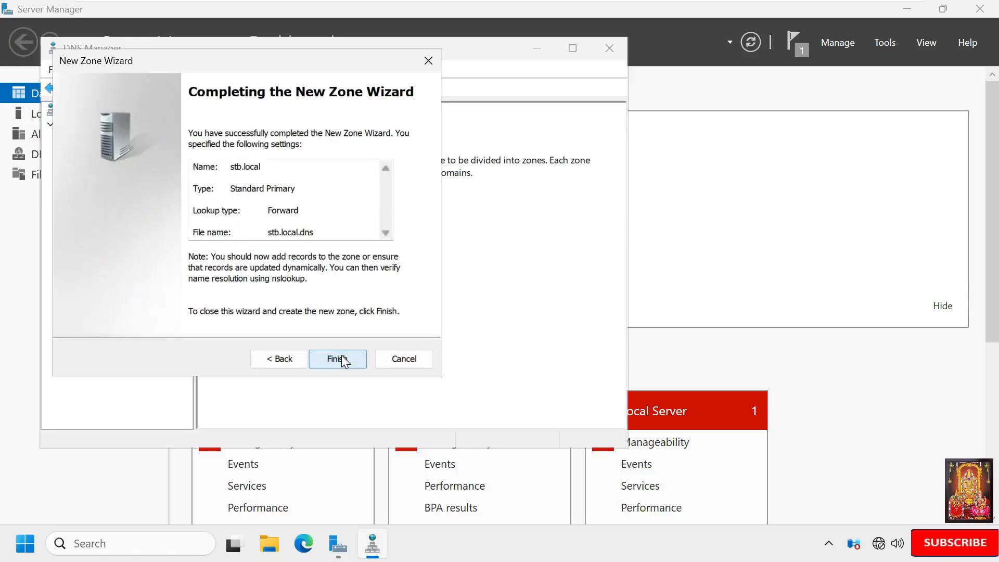
left_click(337, 359)
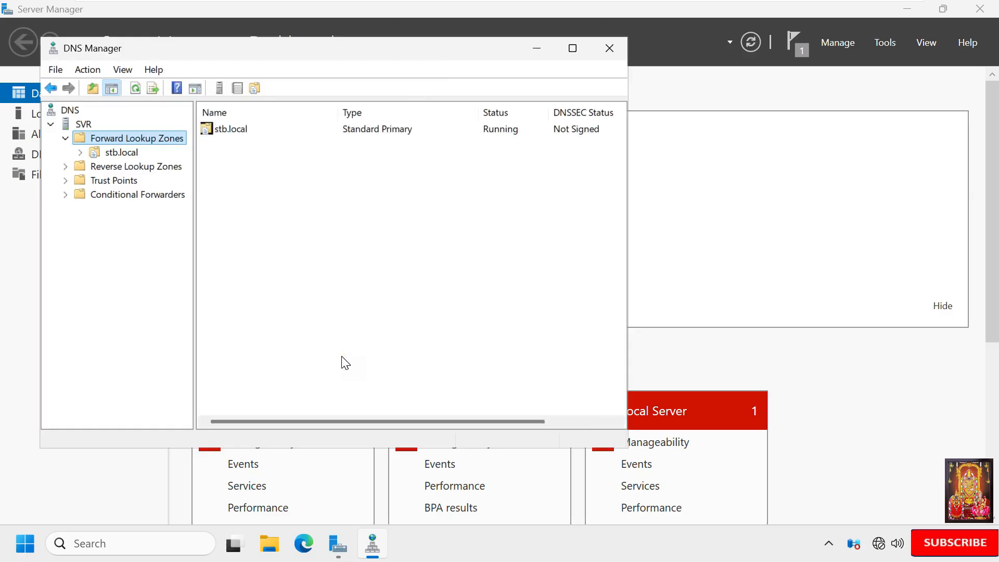
Start a new host (A or AAAA) record in the stb.local zone.
left_click(117, 154)
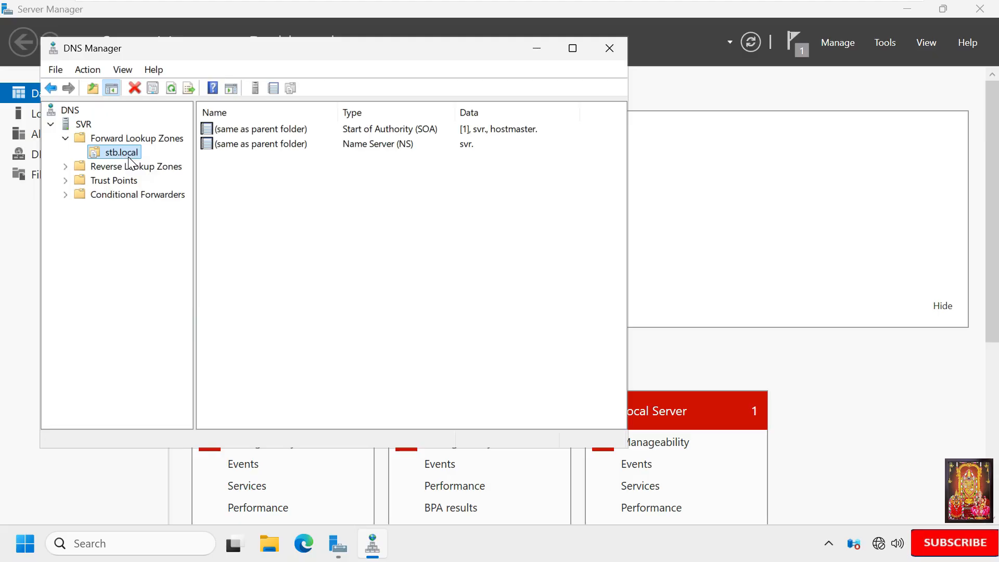
right_click(131, 157)
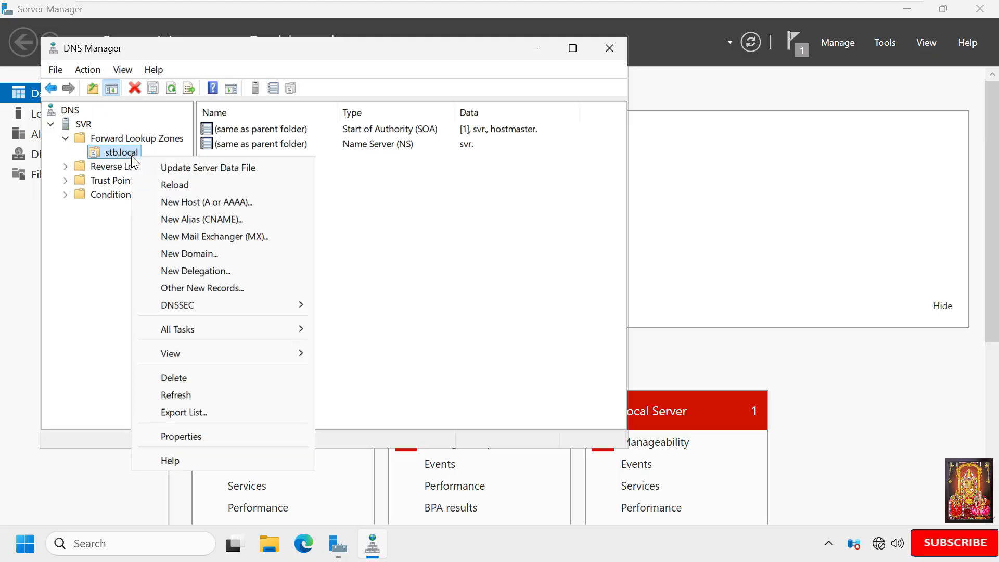
left_click(224, 201)
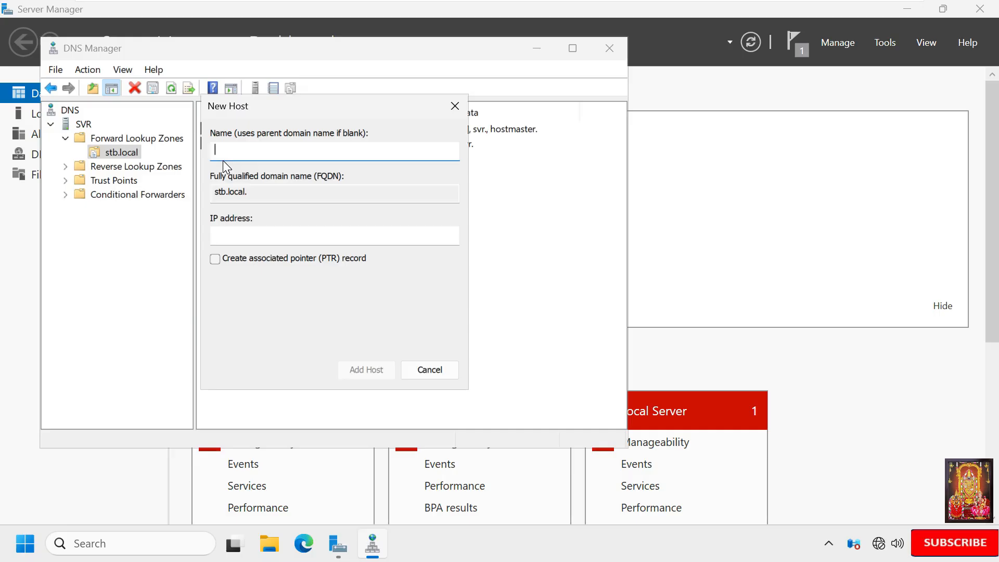
Check the server's IP configuration by running ipconfig in a Command Prompt, and close the window.
key("super+r")
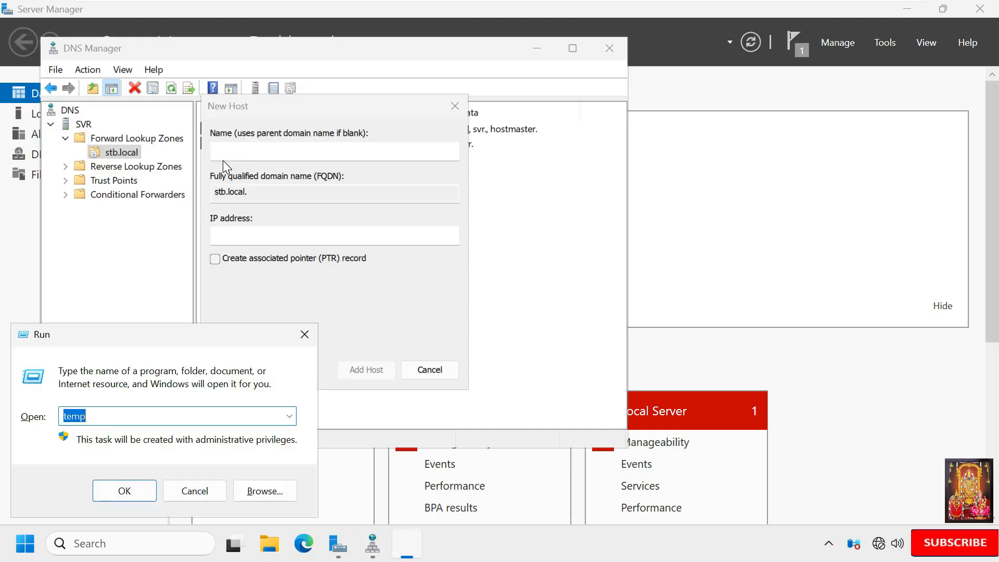
type("cmd")
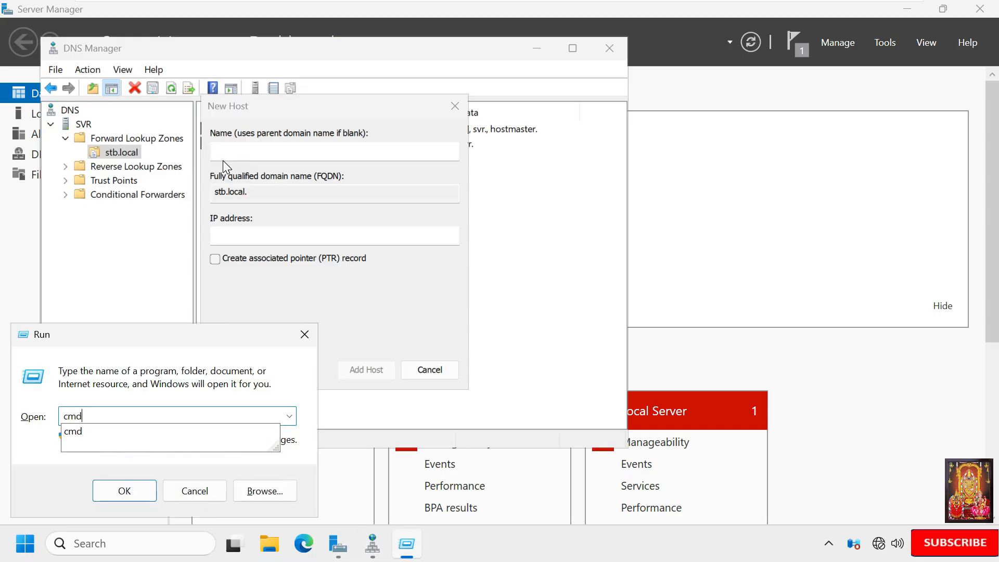
key("Return")
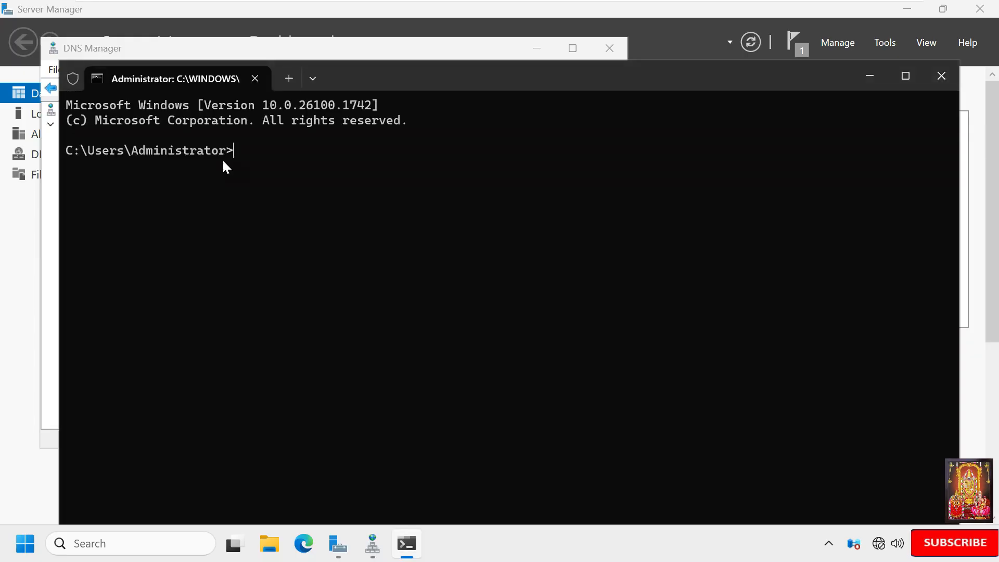
type("ipconfig")
key("Return")
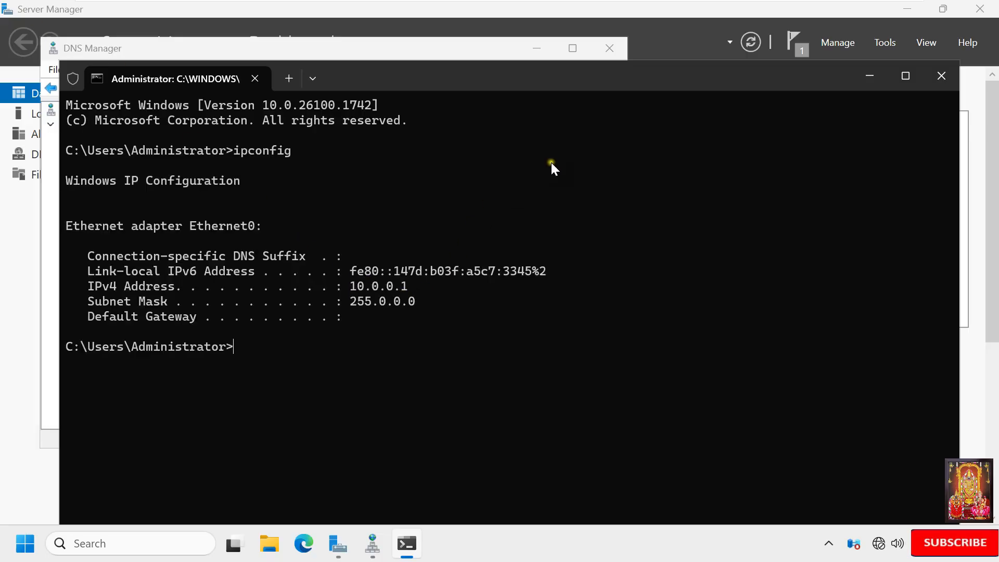
left_click(940, 80)
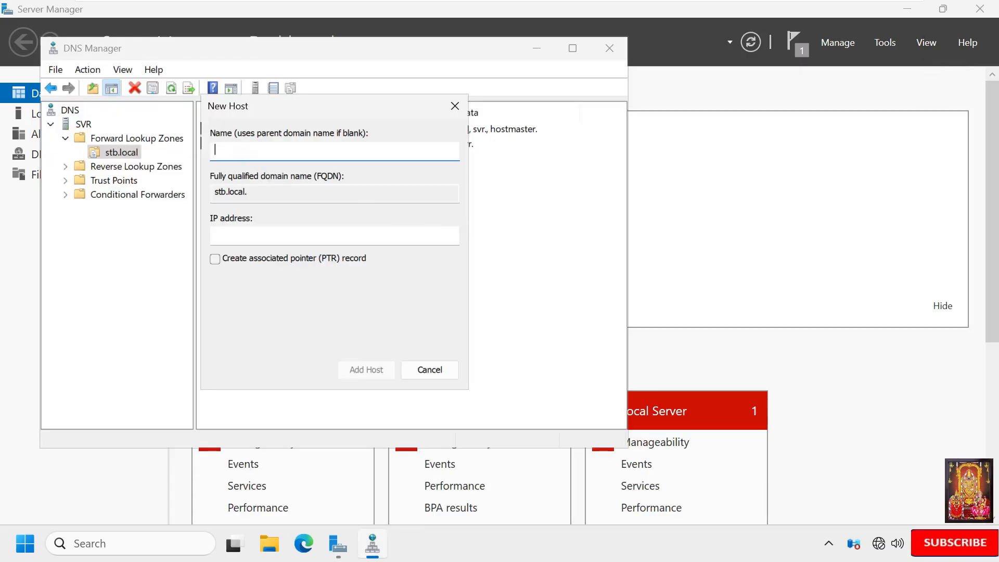
Add a host record named www with IP address 10.0.0.1 to the stb.local zone, finish the host entry, and close DNS Manager.
type("www")
left_click(241, 234)
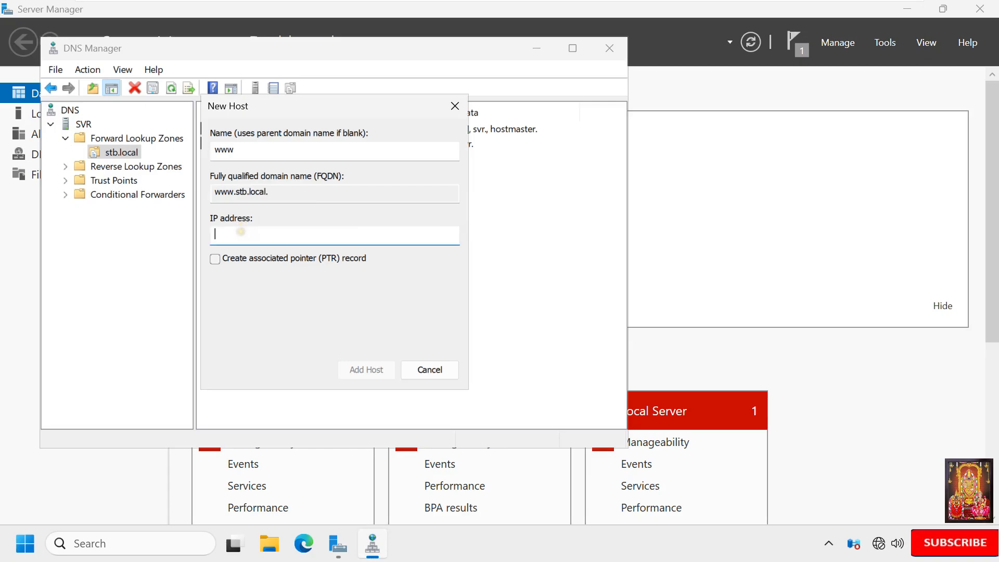
type("0.0.0.1")
left_click(369, 370)
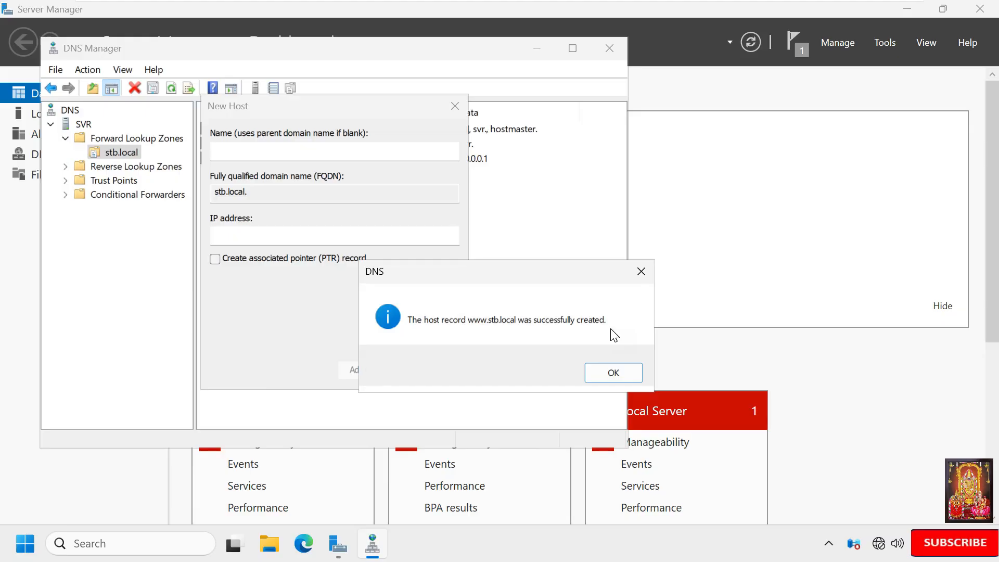
left_click(629, 371)
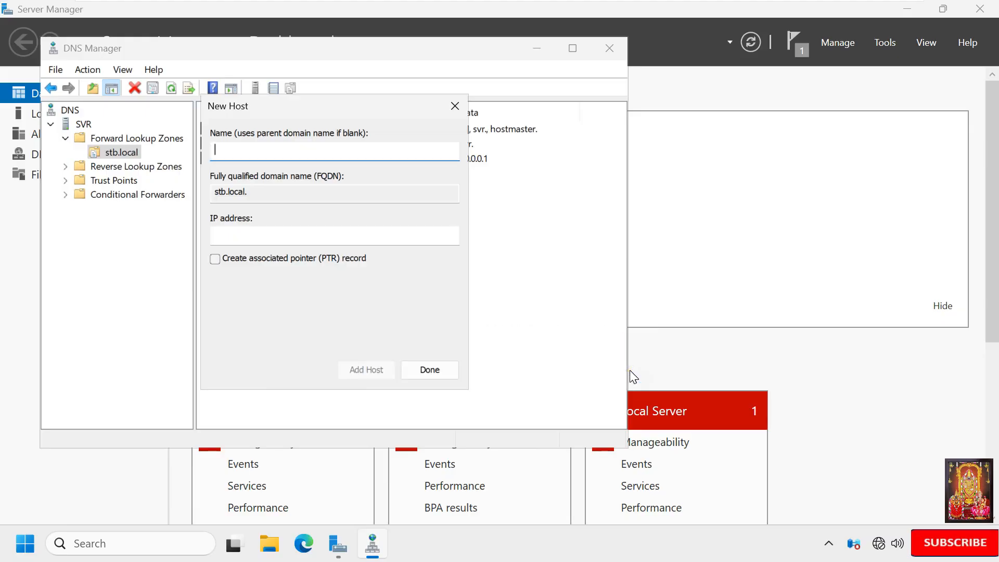
left_click(419, 371)
left_click(225, 160)
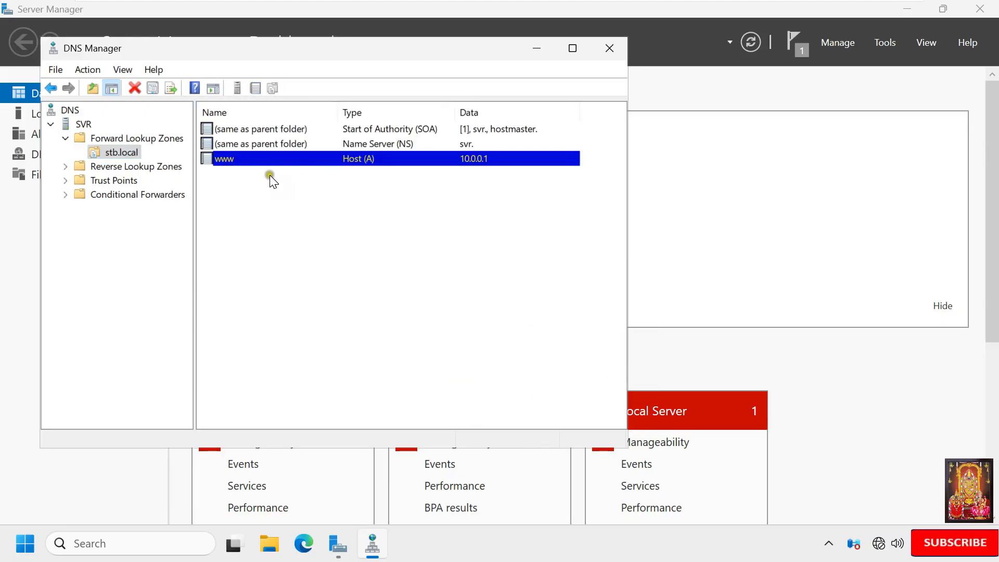
left_click(611, 53)
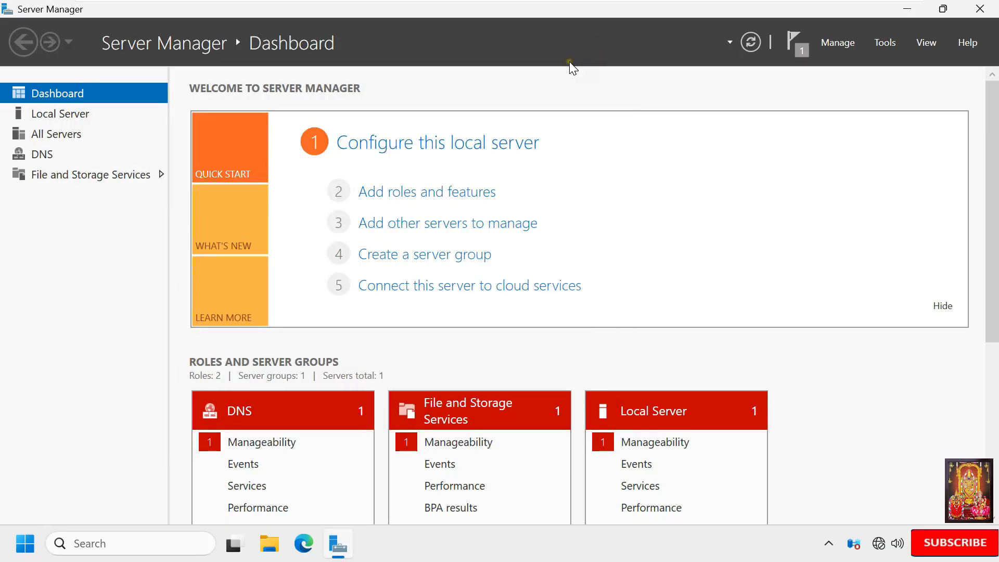
right_click(20, 548)
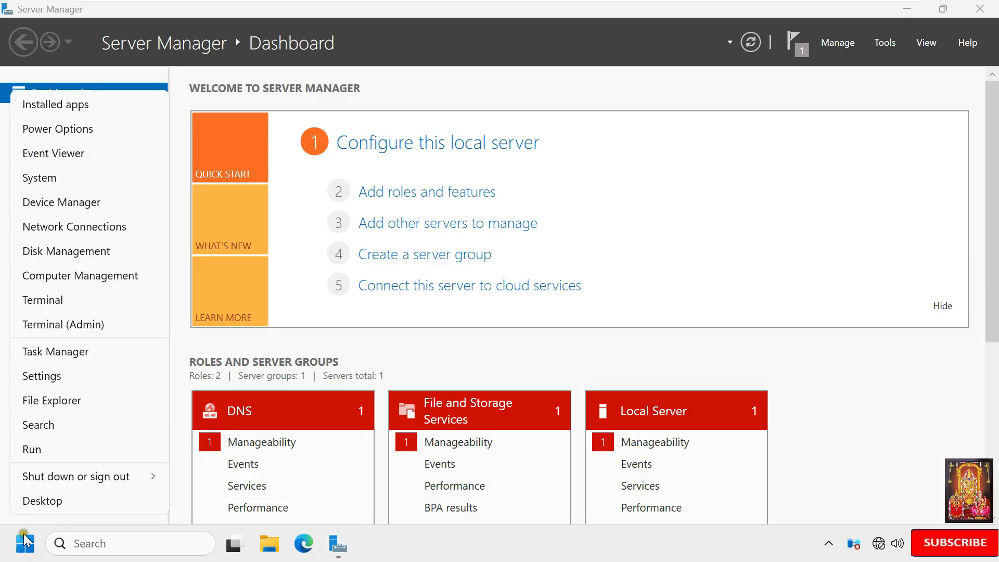
left_click(34, 456)
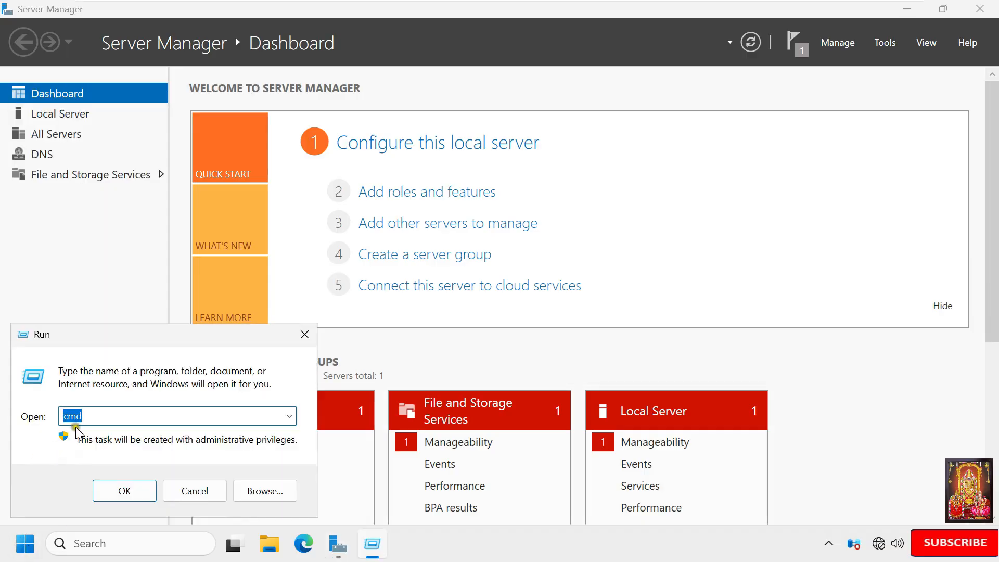
left_click(124, 489)
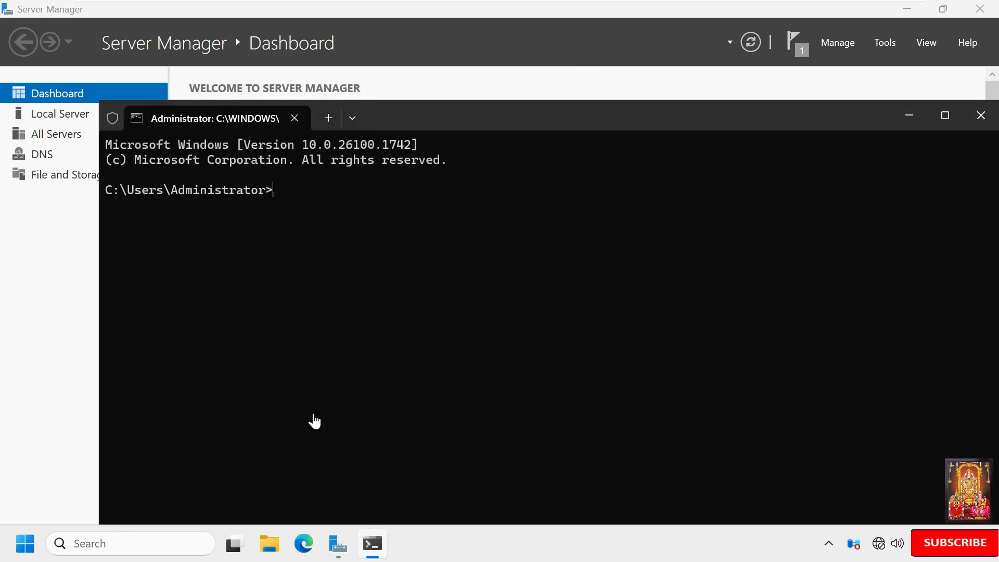
type("ping www.stb.local")
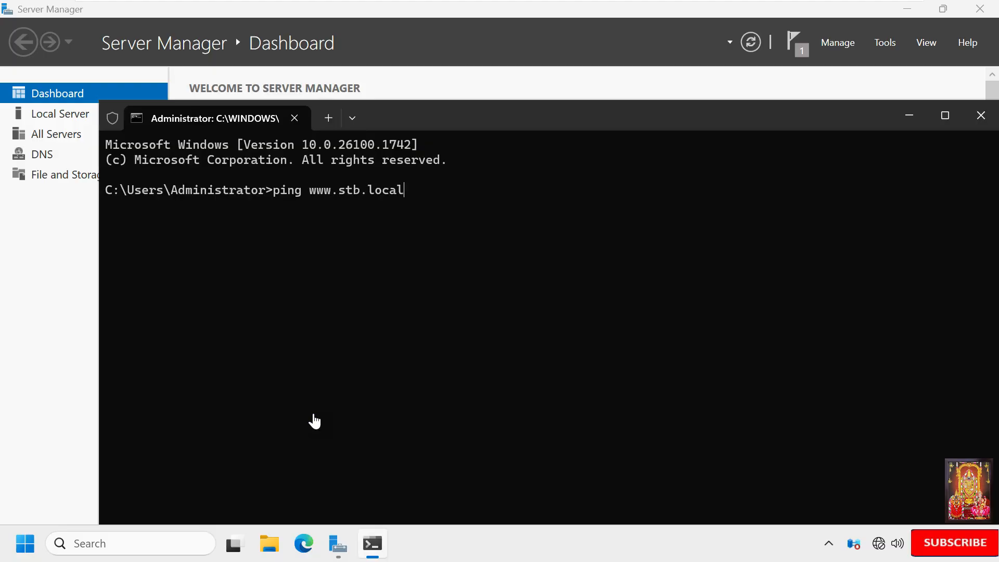
key("Return")
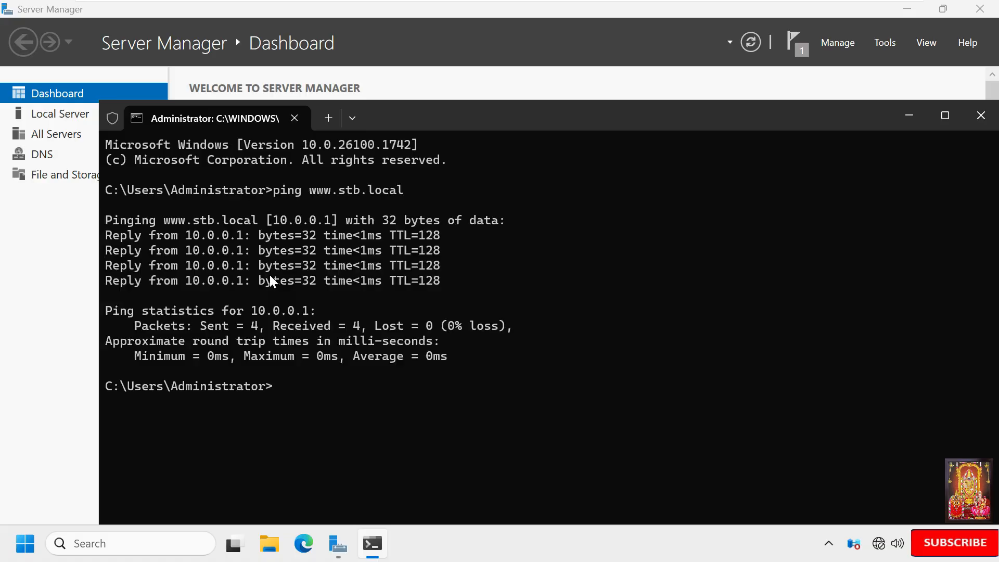
left_click_drag(826, 117, 747, 124)
left_click(927, 112)
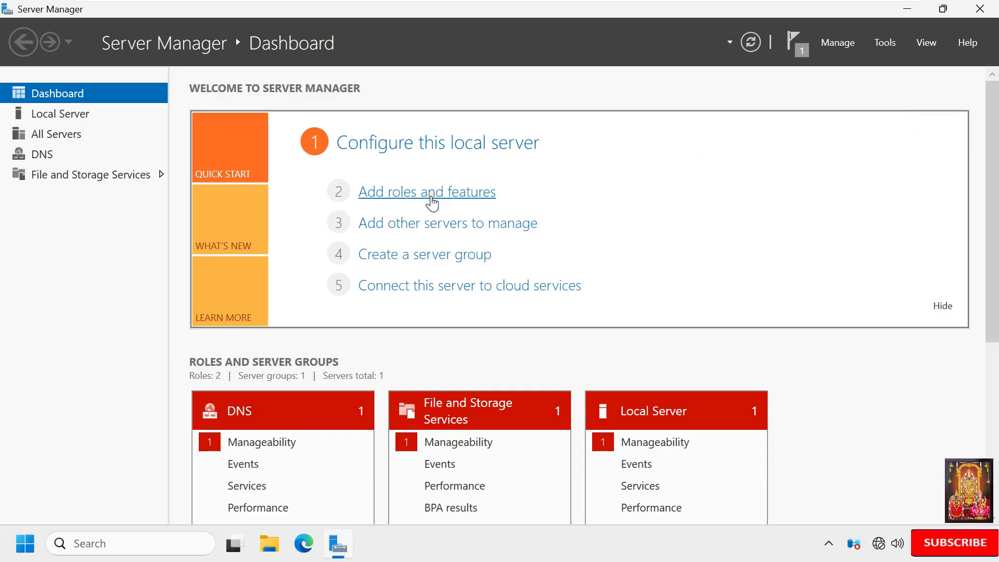
Start adding roles with a role-based installation on server Svr and select Web Server (IIS) including its management tools.
left_click(431, 199)
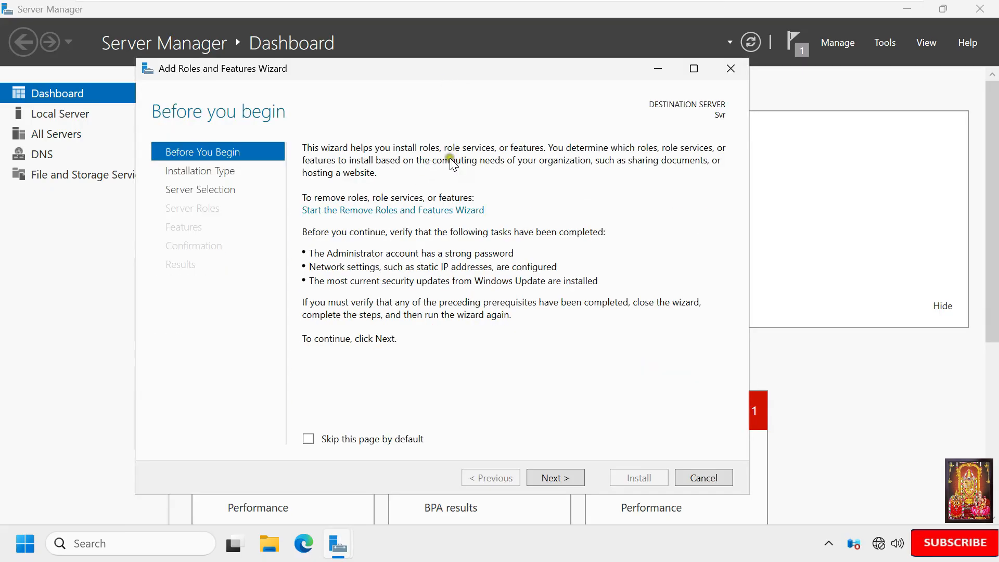
left_click(555, 480)
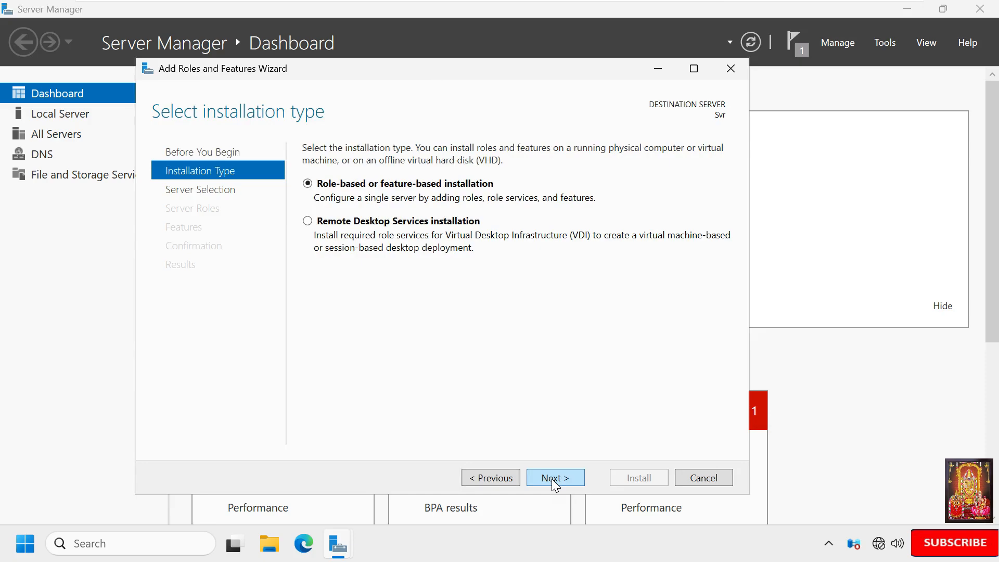
left_click(555, 478)
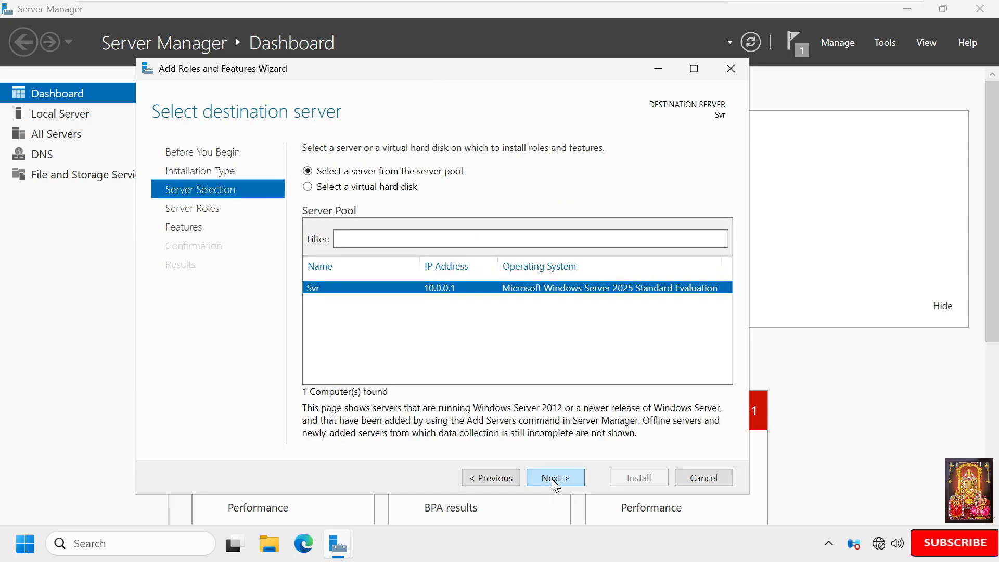
left_click(554, 478)
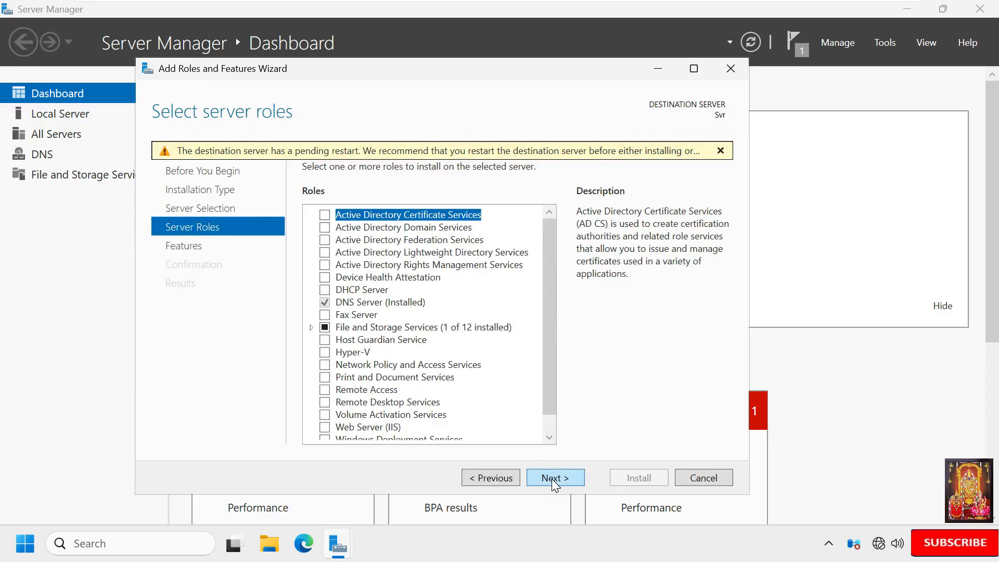
scroll(547, 326, "down", 1)
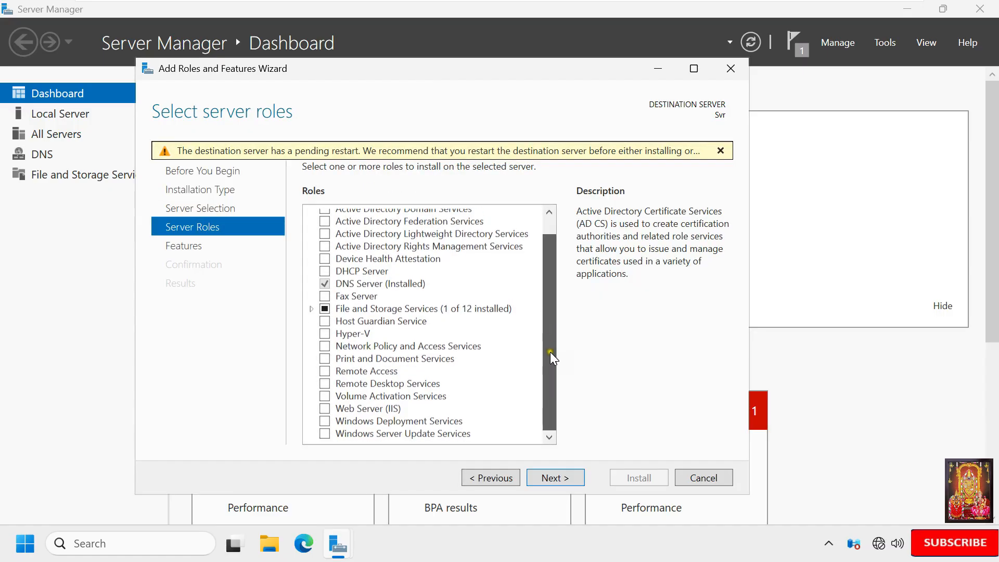
left_click(326, 409)
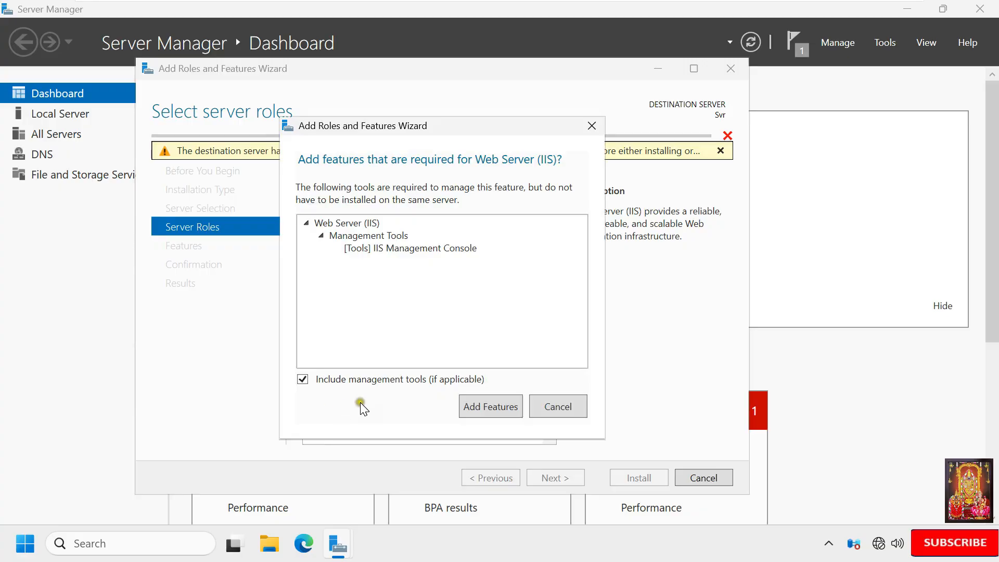
left_click(491, 407)
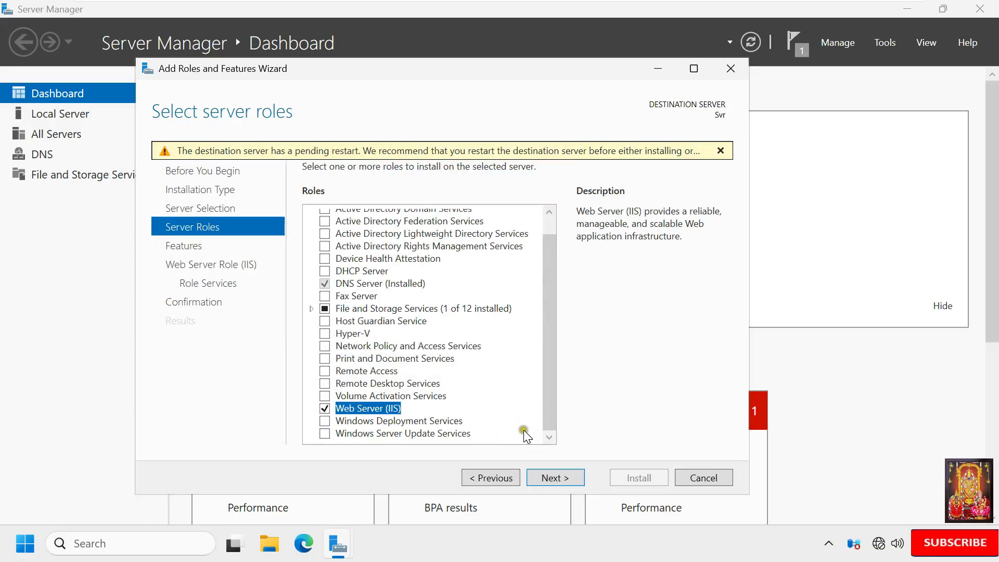
Keep the default features and role services, allow automatic restart if required, install the Web Server (IIS) role, and close the wizard.
left_click(564, 487)
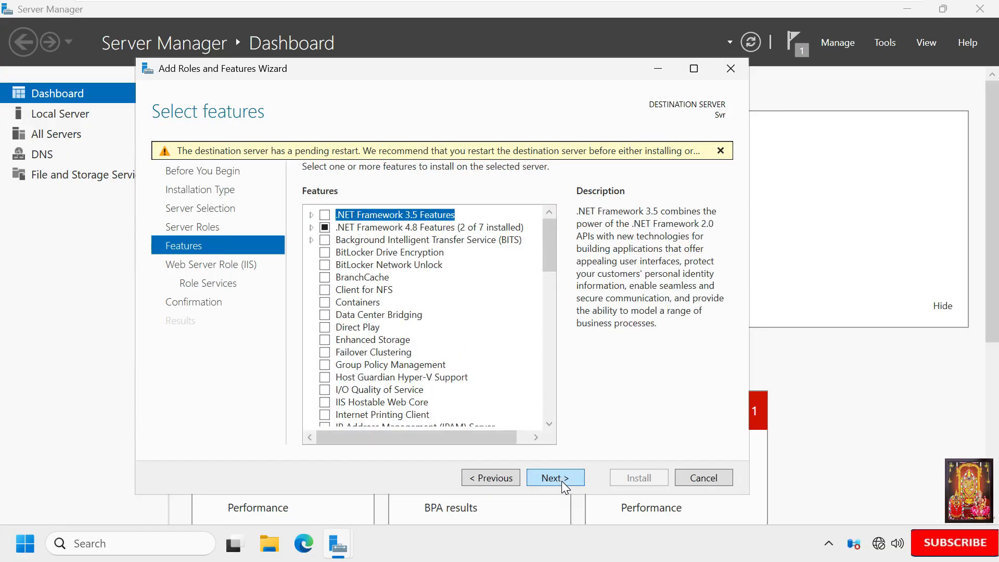
left_click(563, 486)
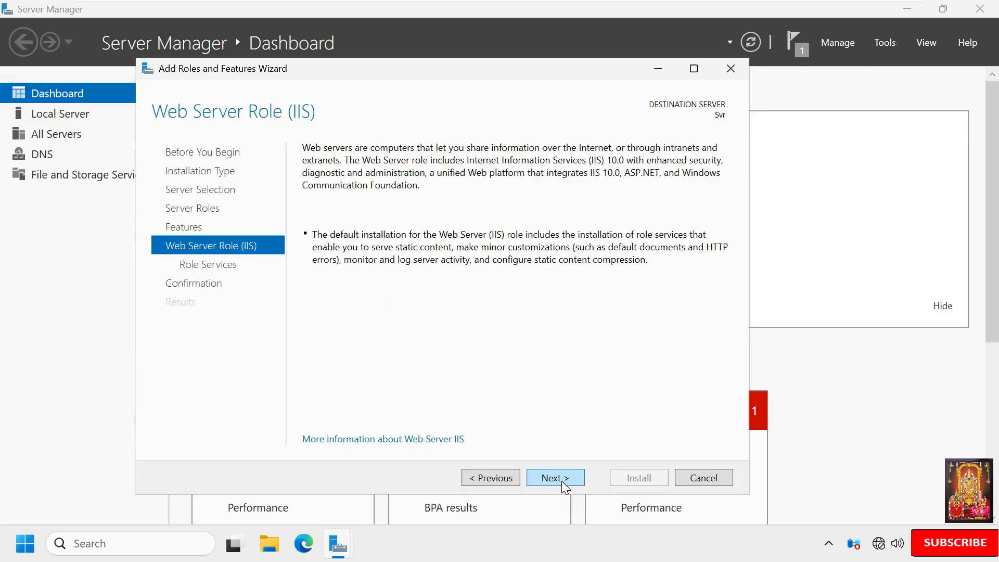
left_click(563, 484)
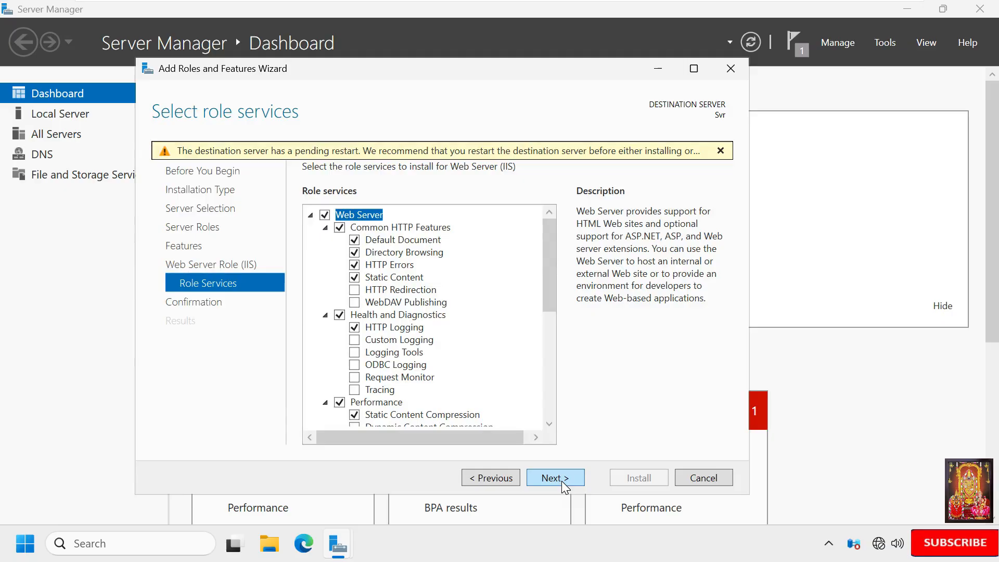
left_click(564, 479)
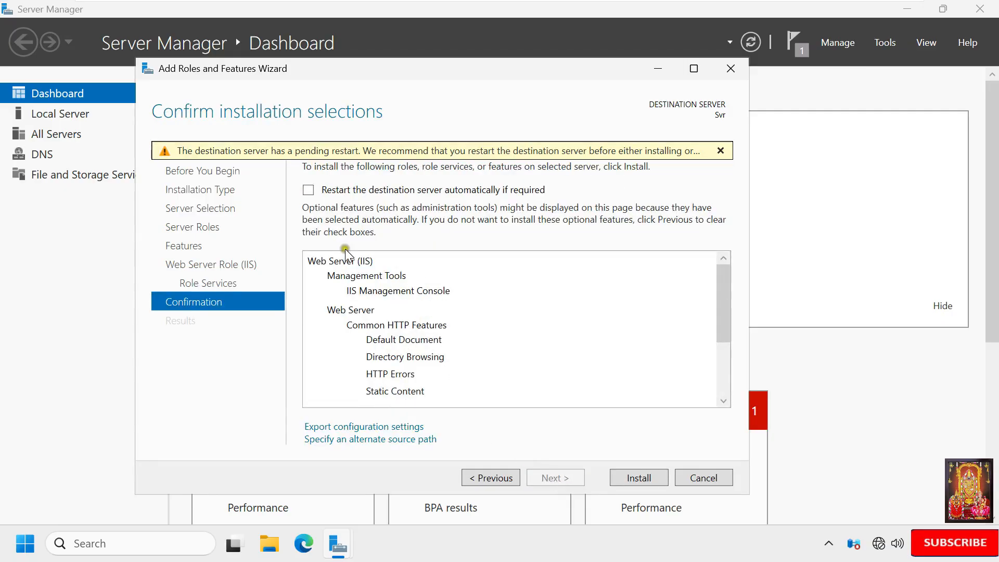
left_click(310, 193)
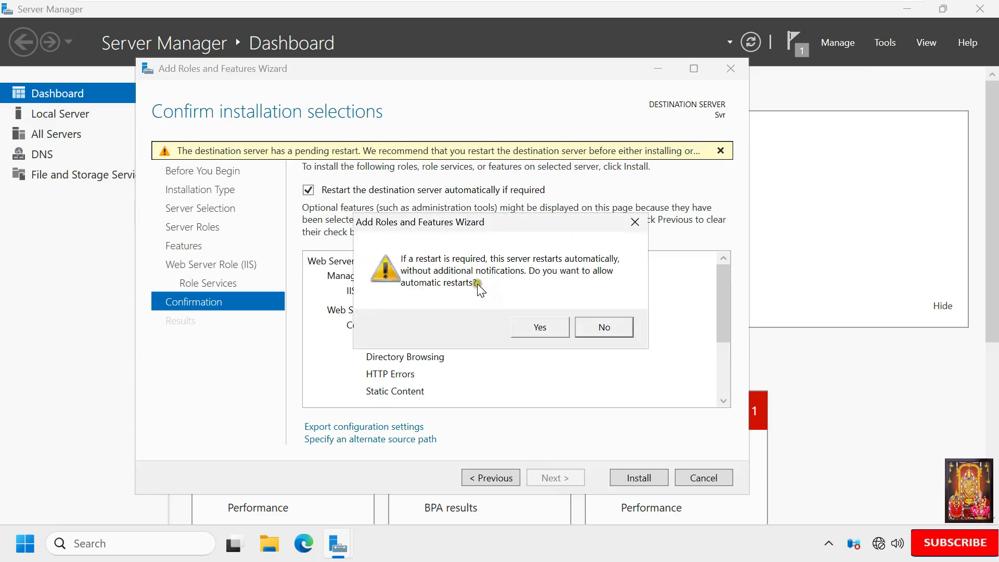
left_click(539, 328)
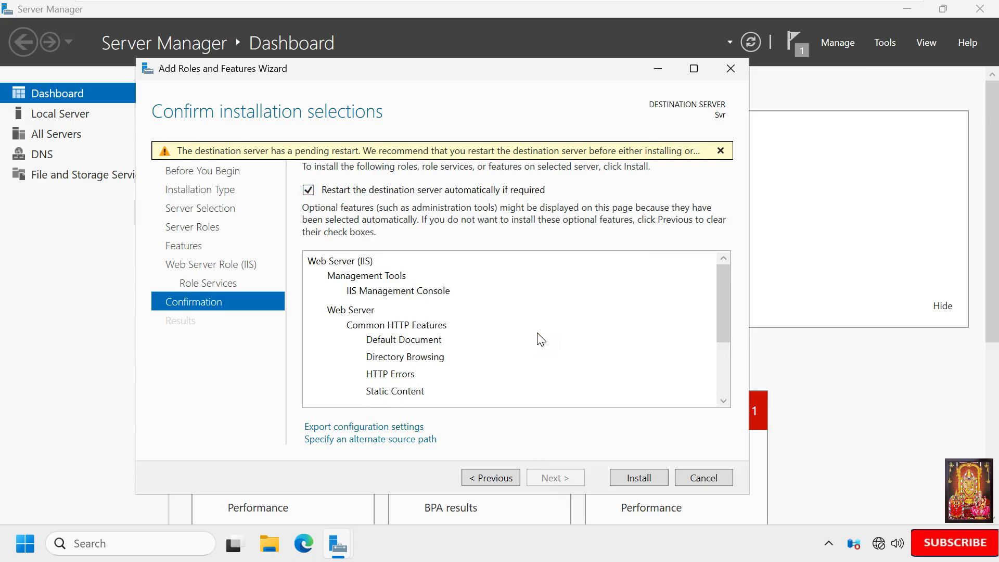
left_click(643, 483)
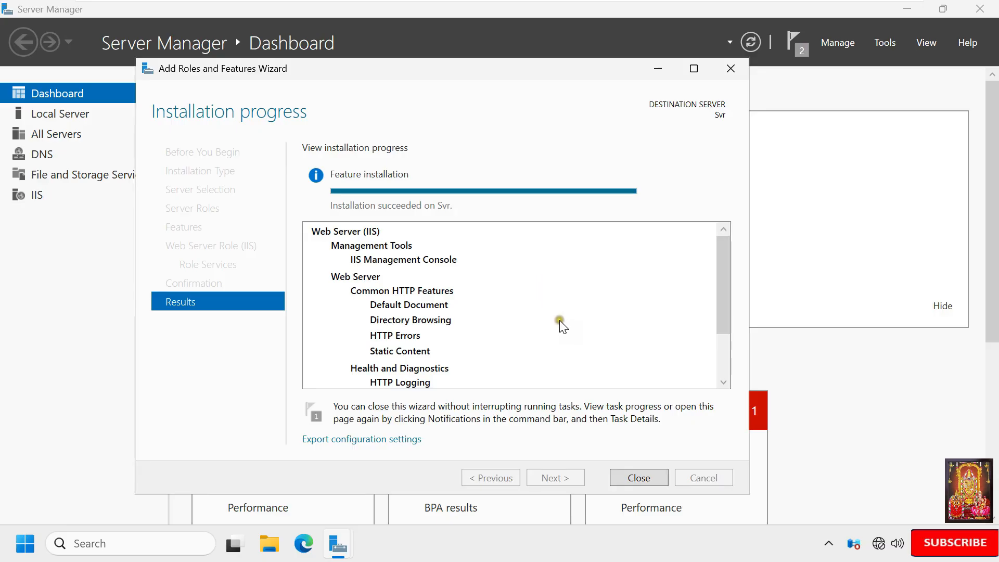
left_click(639, 477)
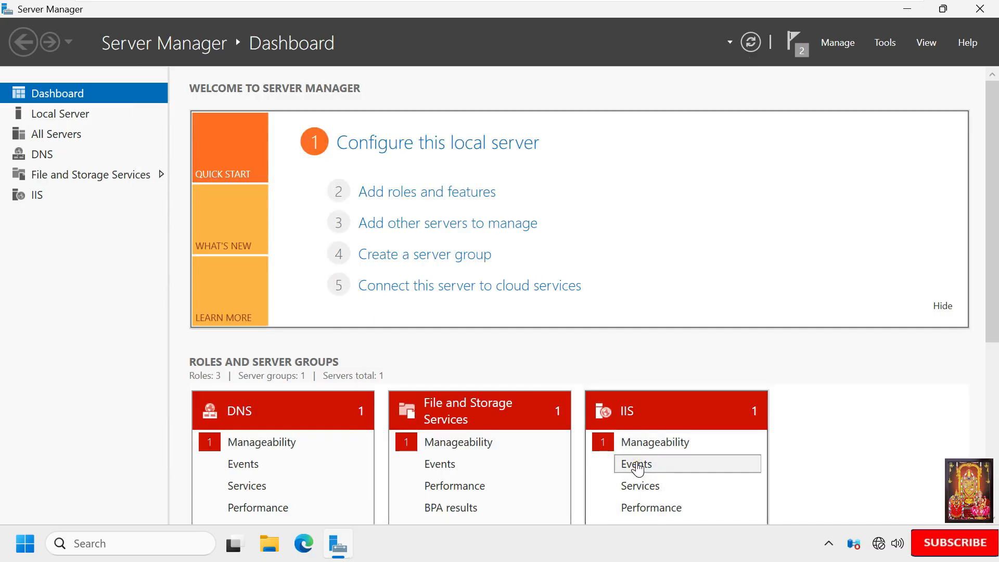
Open Internet Information Services (IIS) Manager in a maximized window and expand the SVR server connection.
left_click(886, 43)
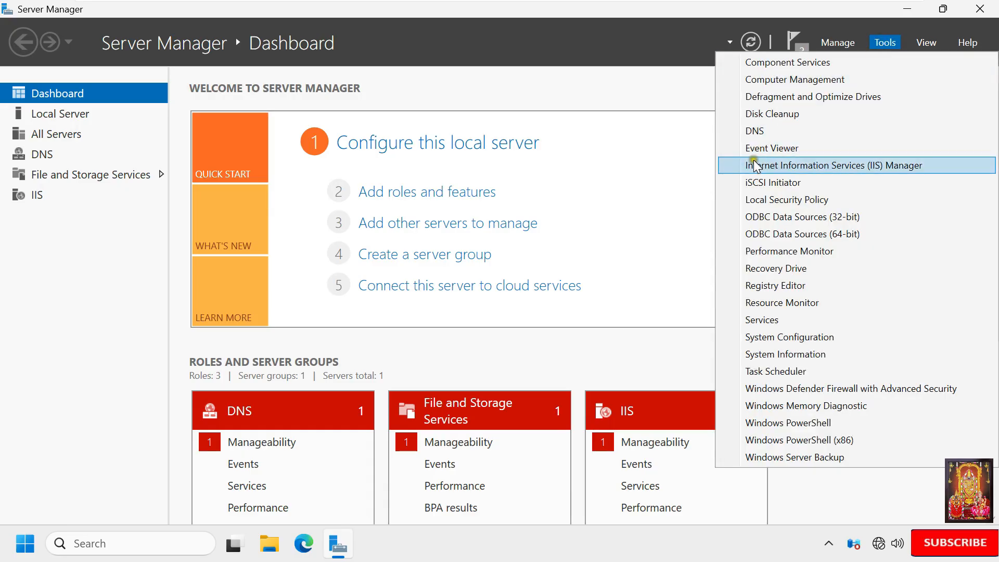
left_click(883, 167)
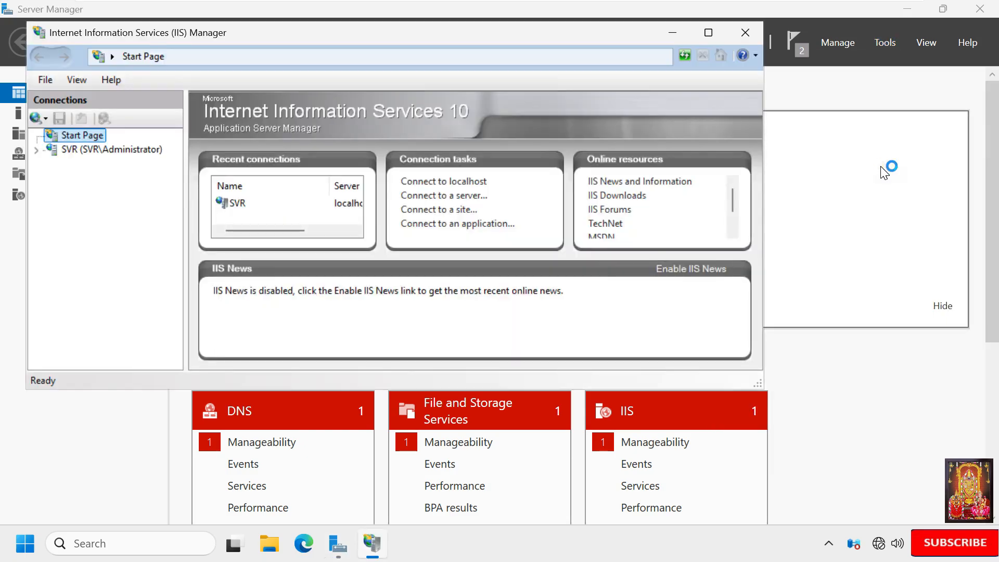
left_click(710, 33)
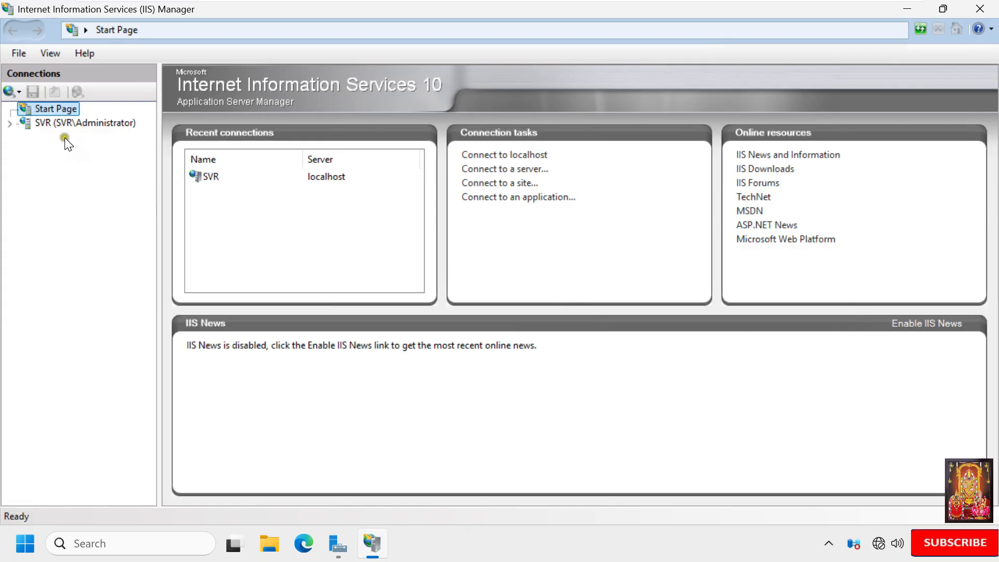
left_click(12, 125)
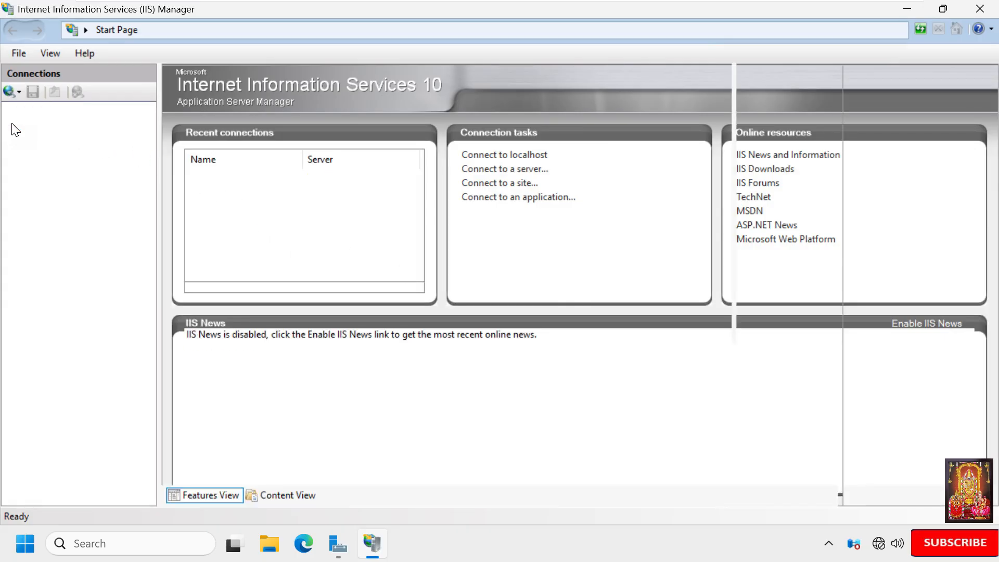
Start adding a website under the Sites node of the SVR server and name it Mywebsite.
left_click(11, 124)
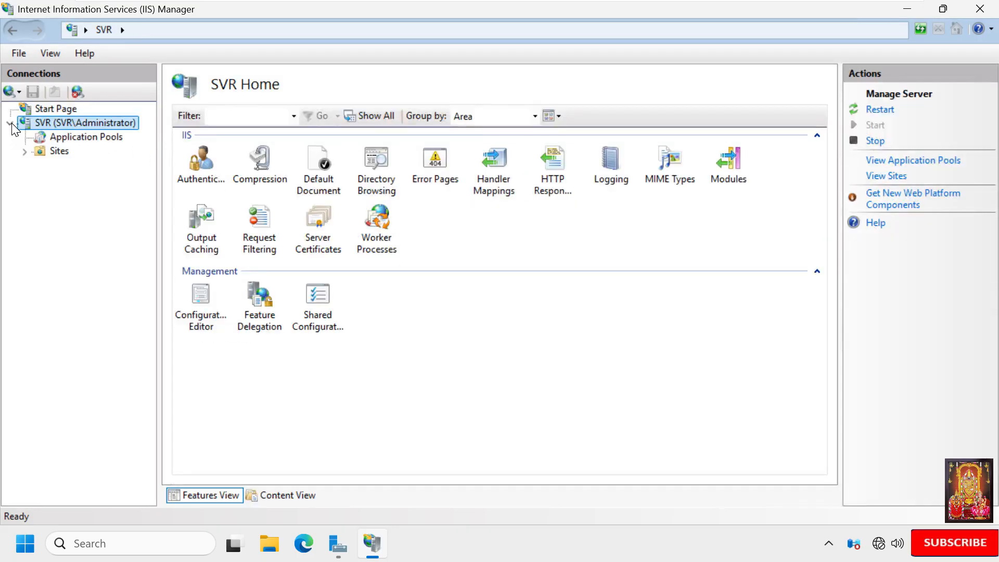
left_click(45, 151)
left_click(22, 152)
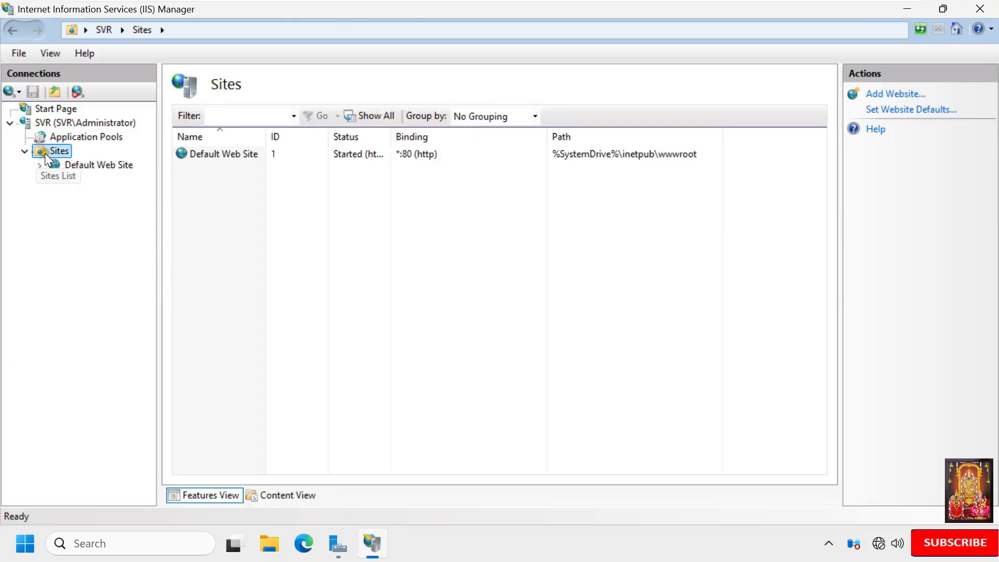
right_click(64, 153)
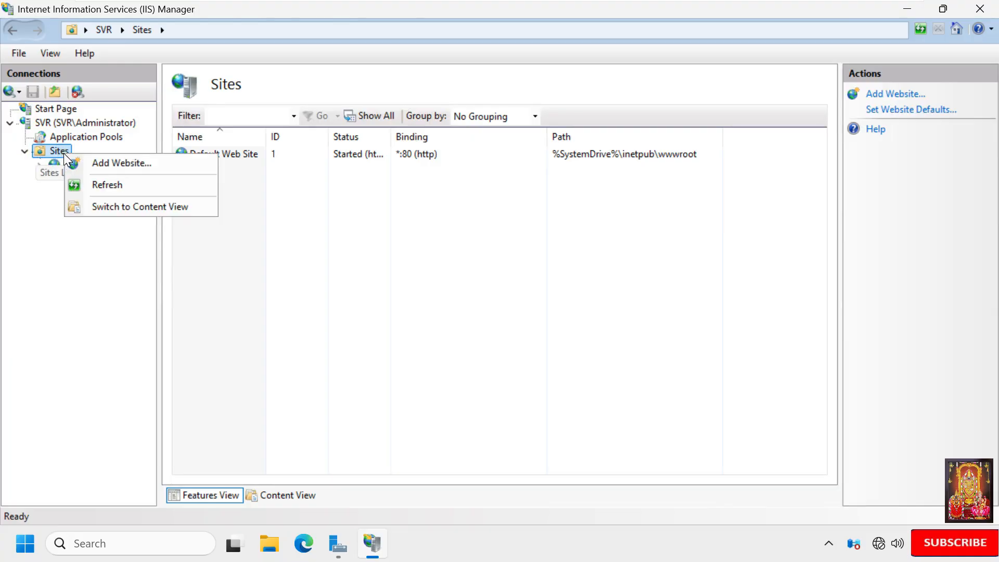
left_click(133, 165)
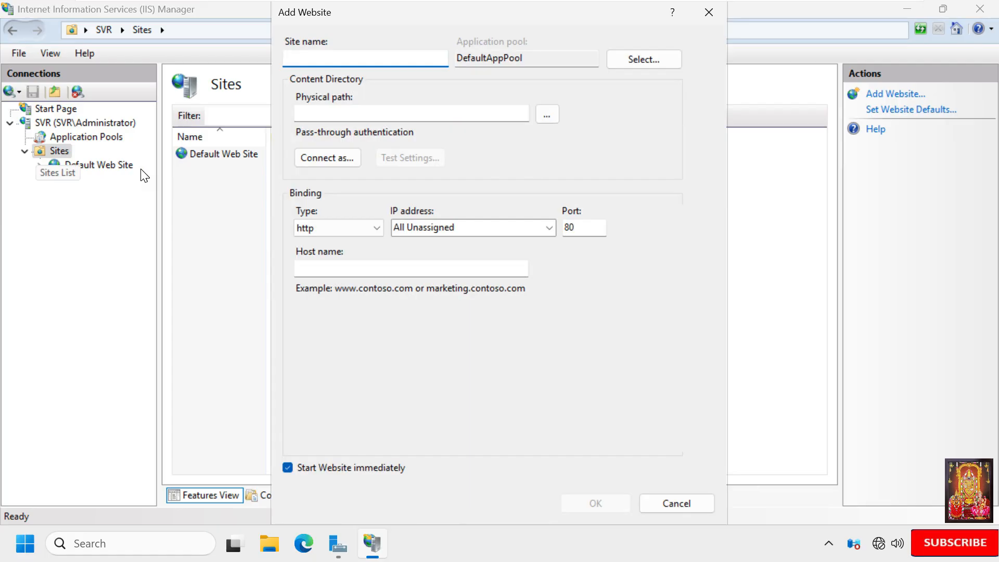
left_click(323, 58)
type("Myw")
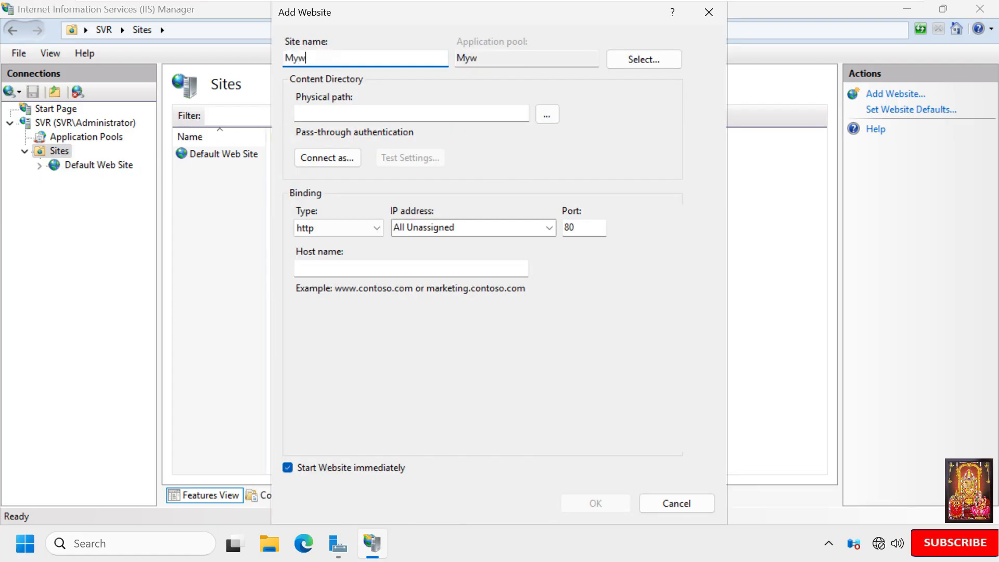
type("ebsite")
left_click(547, 117)
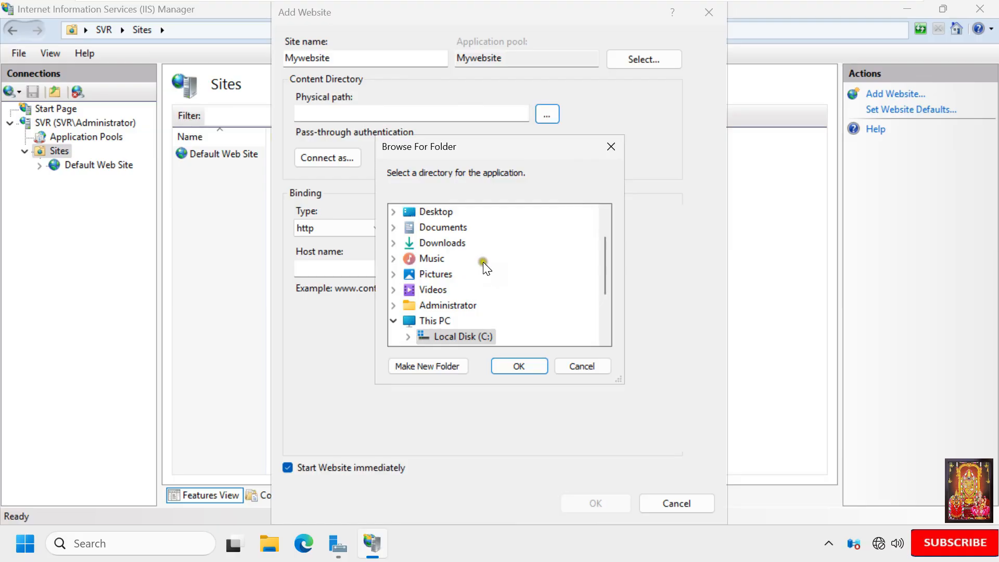
left_click(394, 228)
left_click(447, 243)
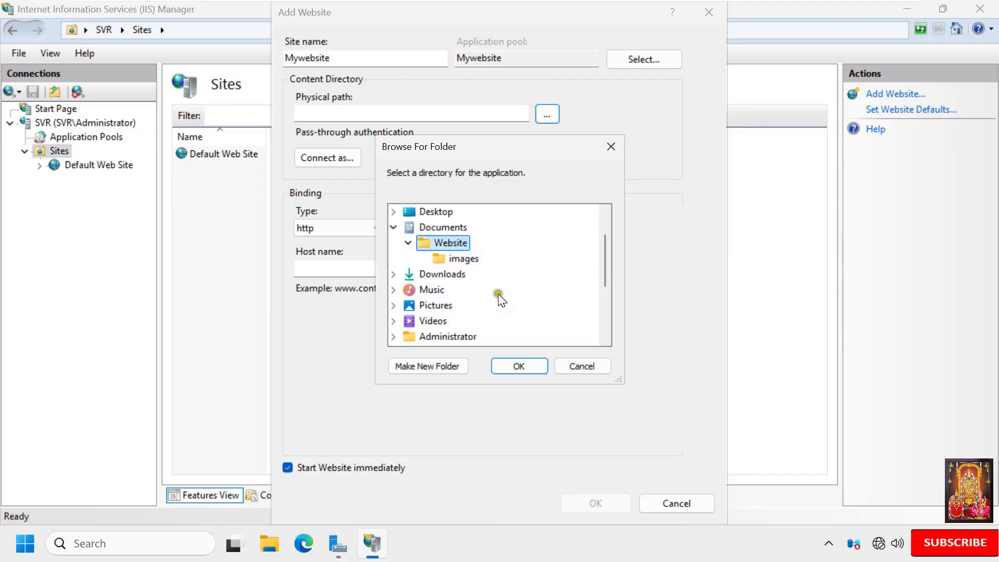
left_click(521, 366)
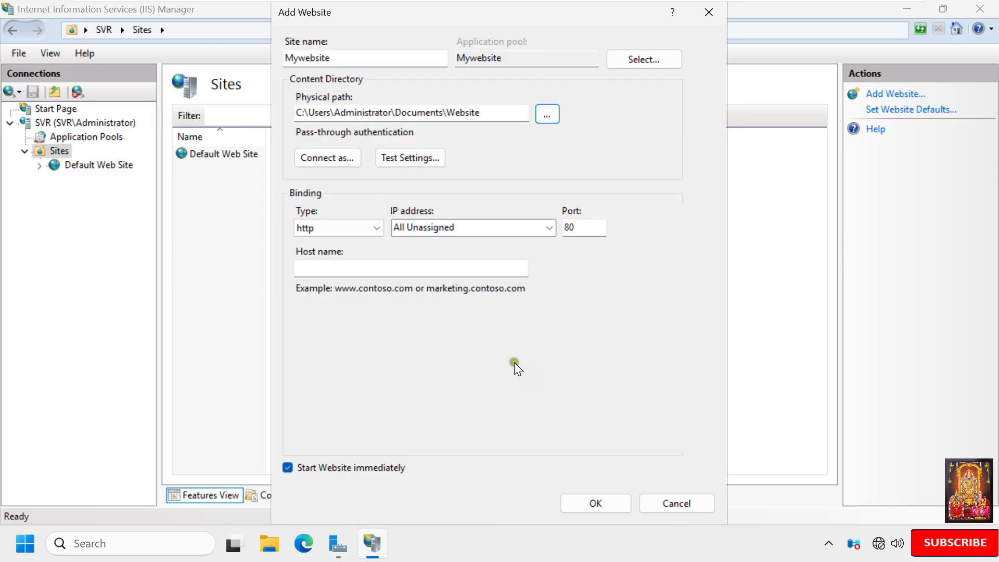
left_click(319, 268)
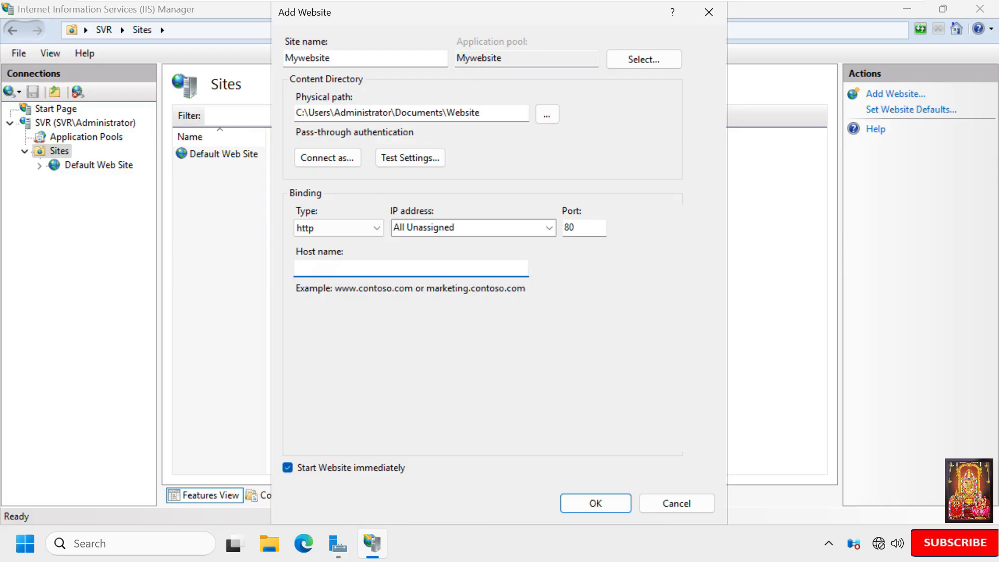
type("www.stb.local")
left_click(596, 500)
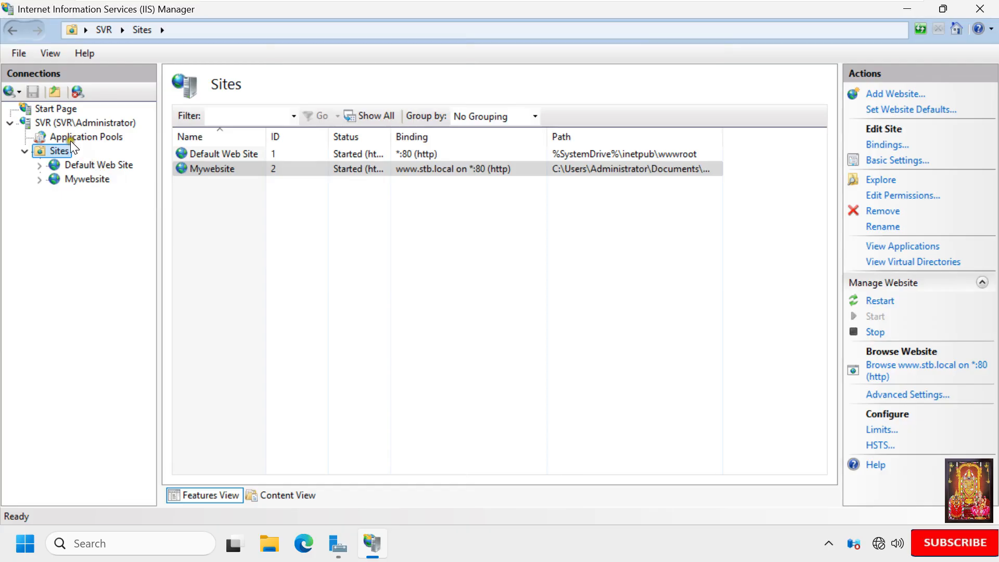
Enable Directory Browsing at the SVR server level.
left_click(59, 123)
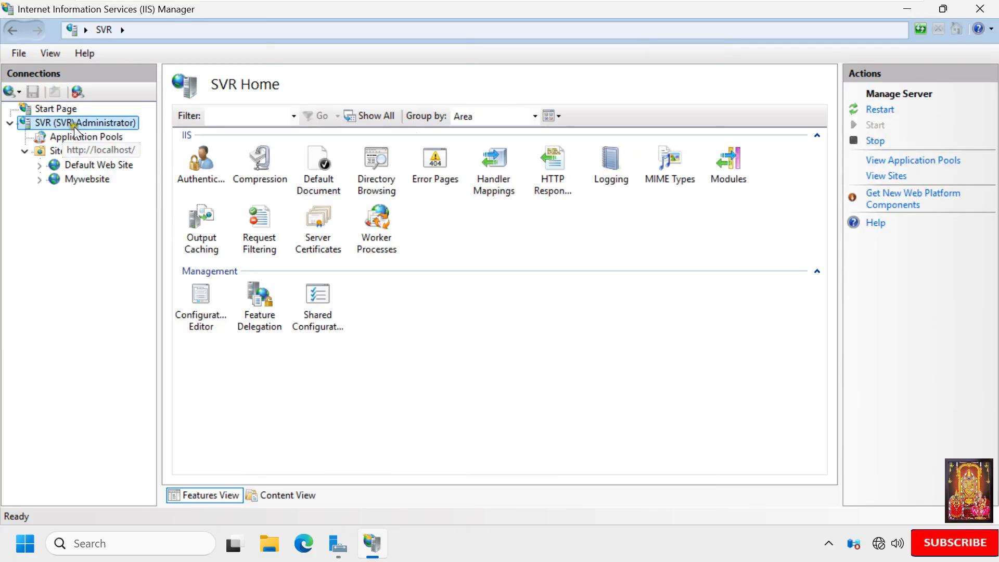
double_click(383, 187)
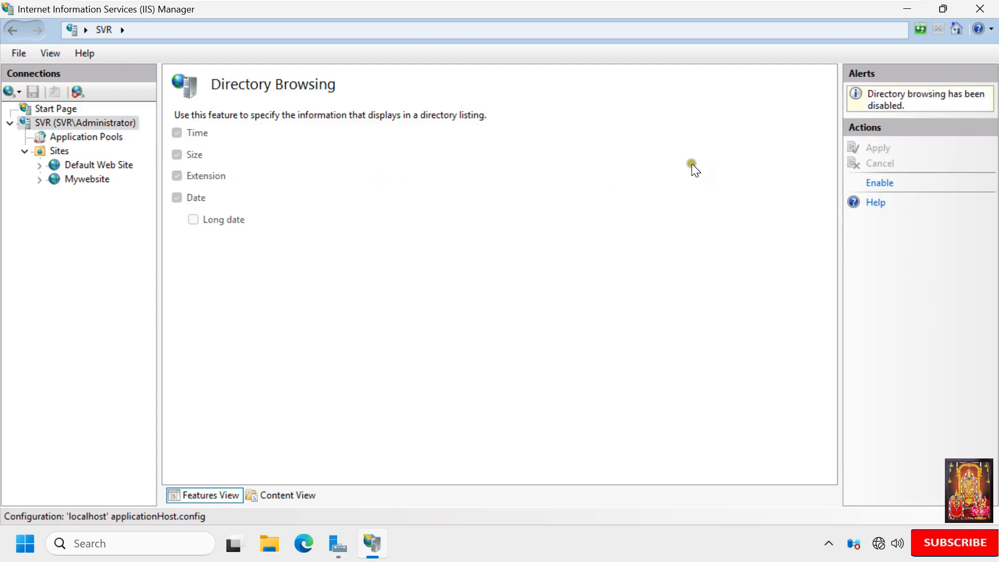
left_click(880, 184)
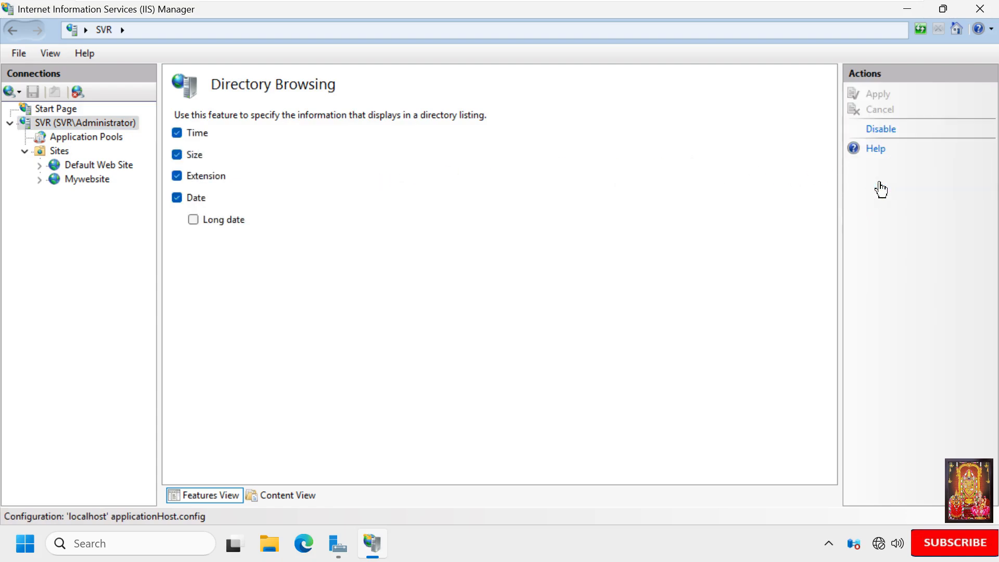
Open the SVR server's Default Document settings and move index.html to first place in the priority list.
left_click(72, 121)
left_click(310, 180)
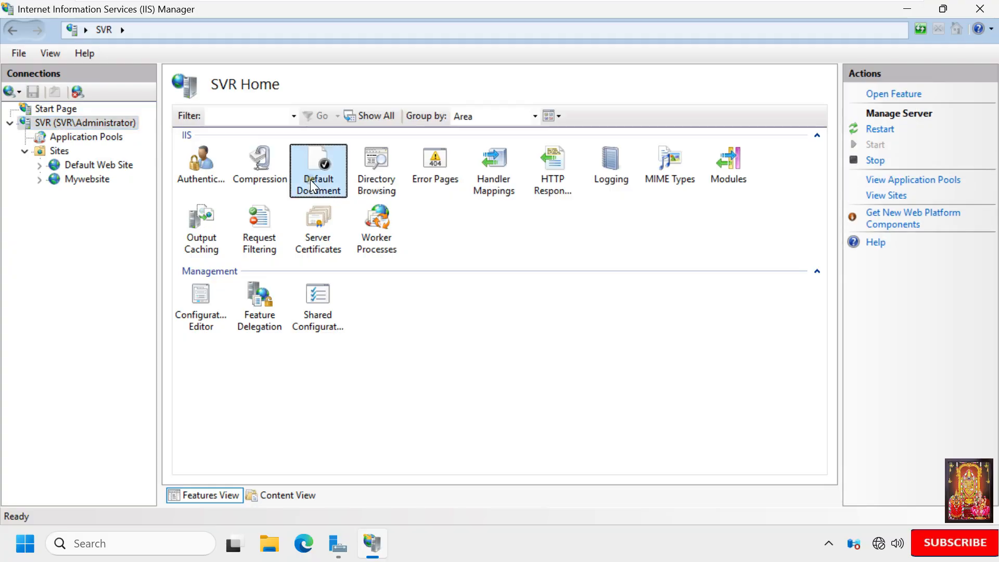
double_click(310, 179)
left_click(196, 183)
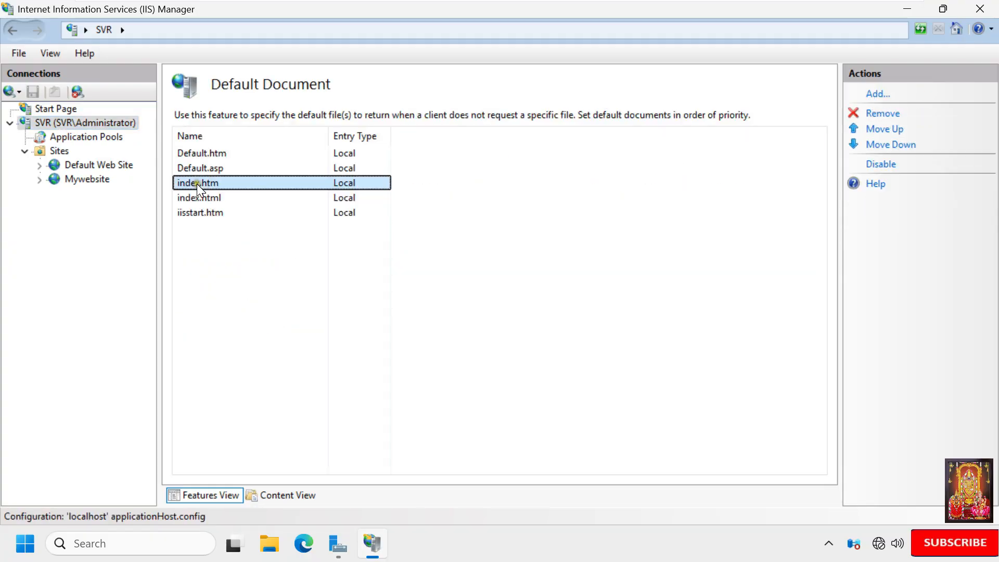
left_click(201, 198)
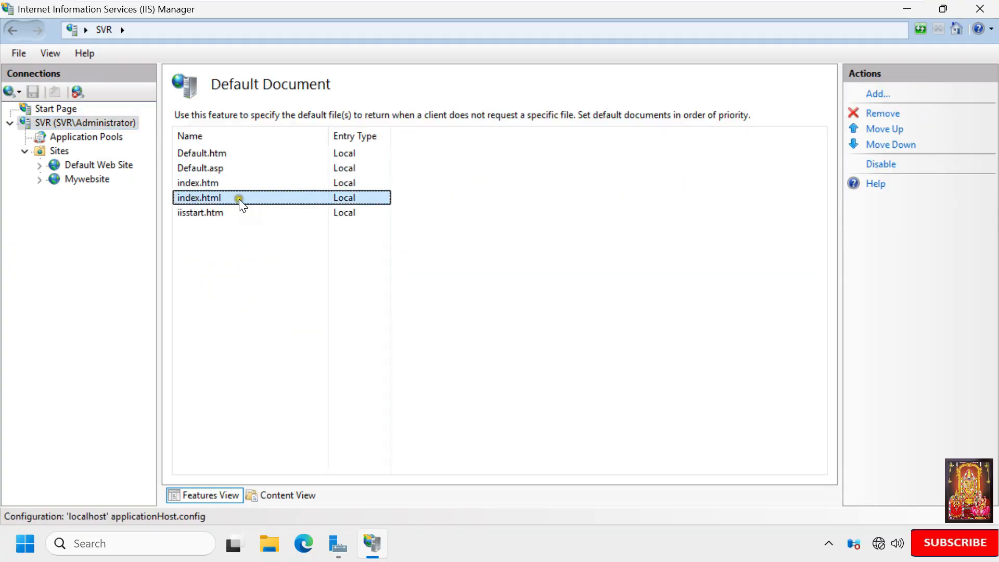
left_click(887, 131)
left_click(887, 132)
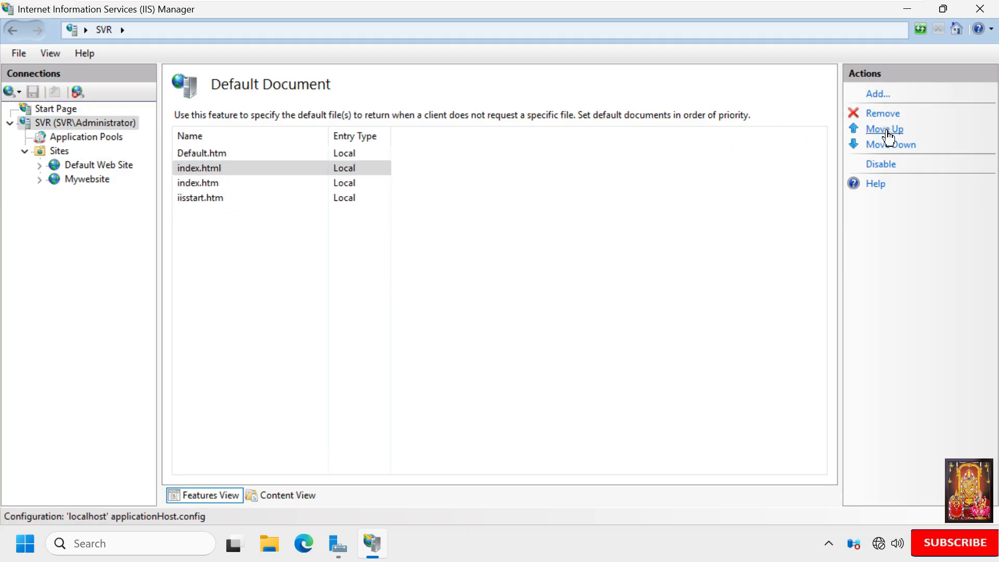
left_click(887, 132)
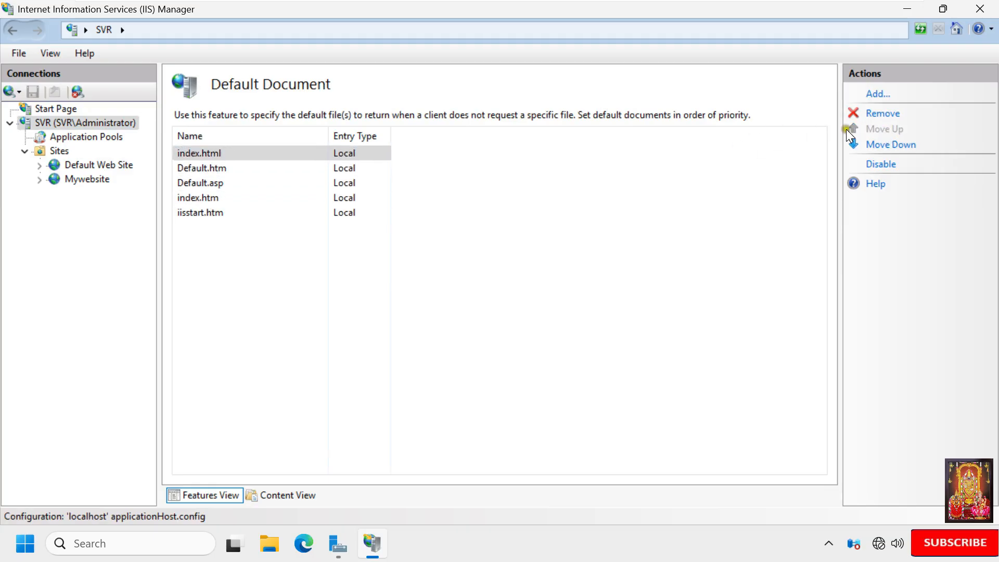
Move index.htm up to second place, directly below index.html, and close IIS Manager.
left_click(201, 198)
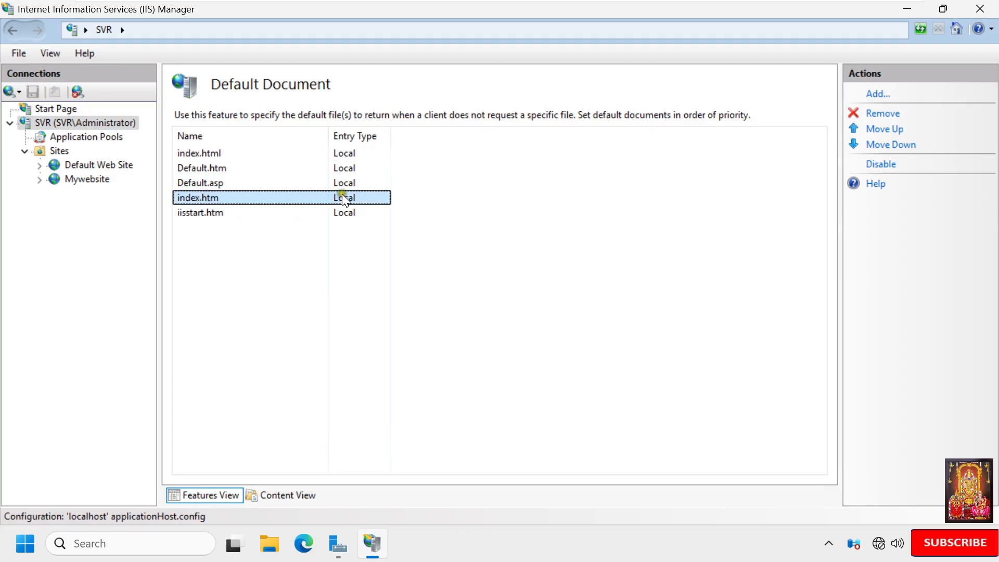
left_click(880, 130)
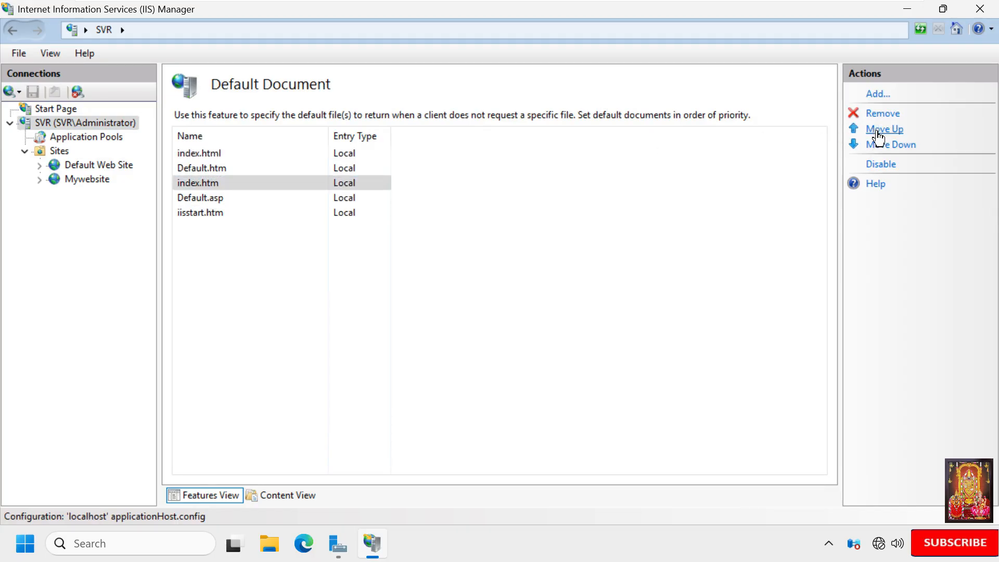
left_click(878, 137)
left_click(692, 201)
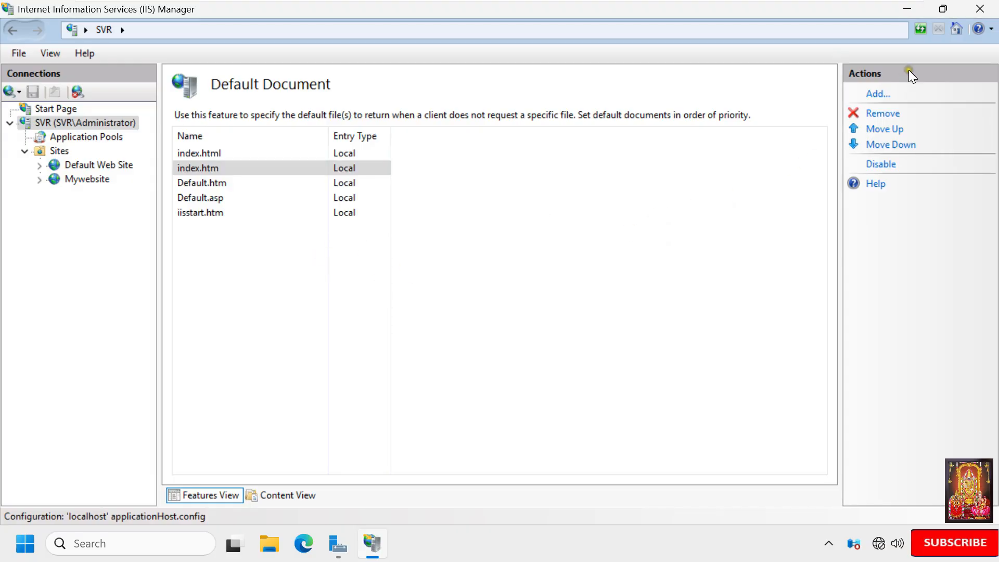
left_click(980, 9)
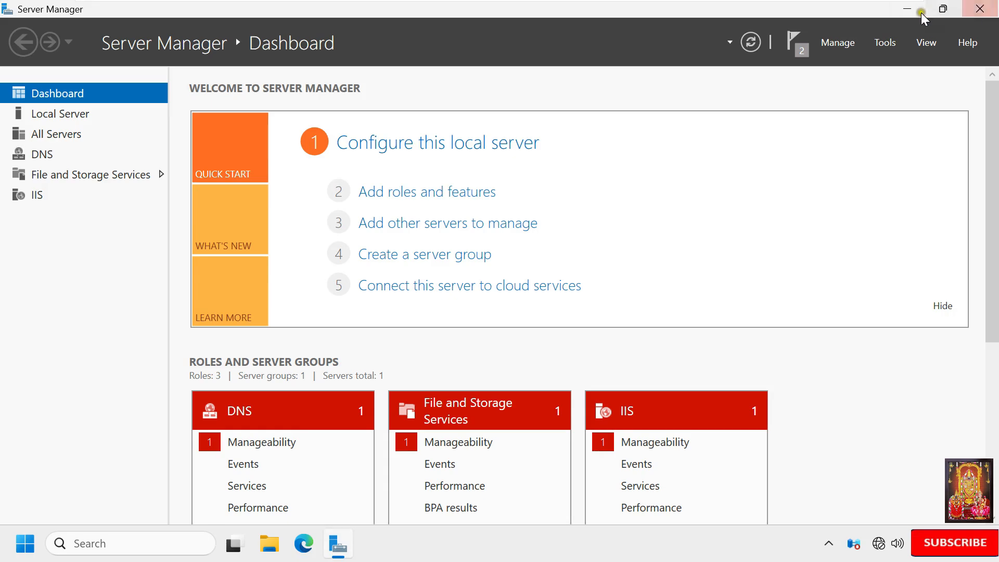
Minimize Server Manager and open the security permissions of the Website folder in Documents for editing in File Explorer.
left_click(907, 11)
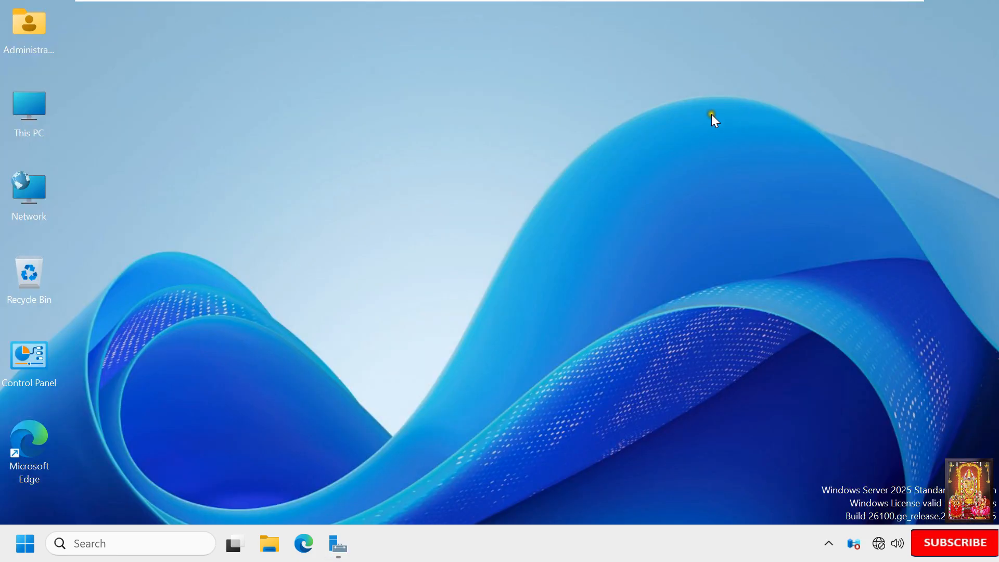
double_click(29, 99)
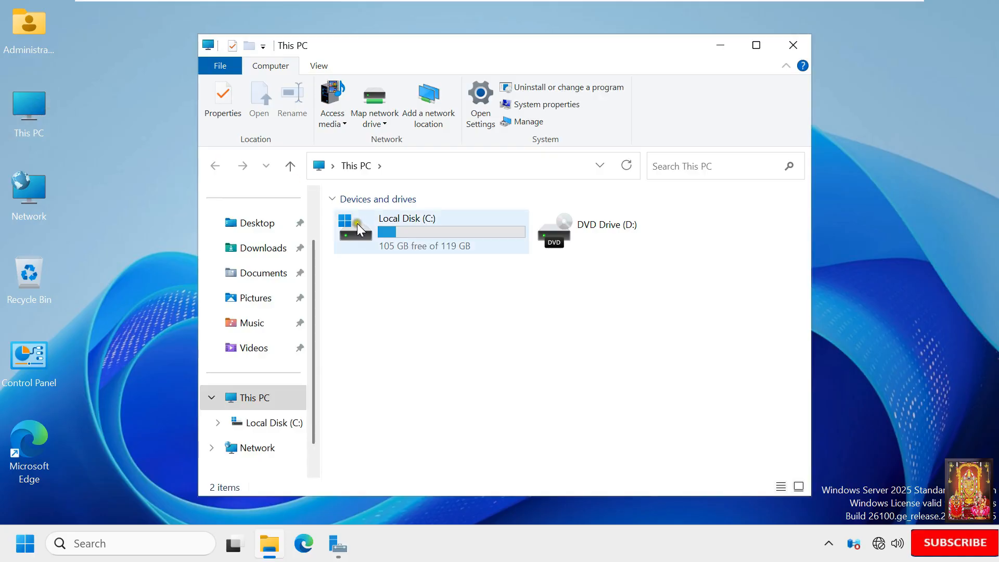
left_click(269, 270)
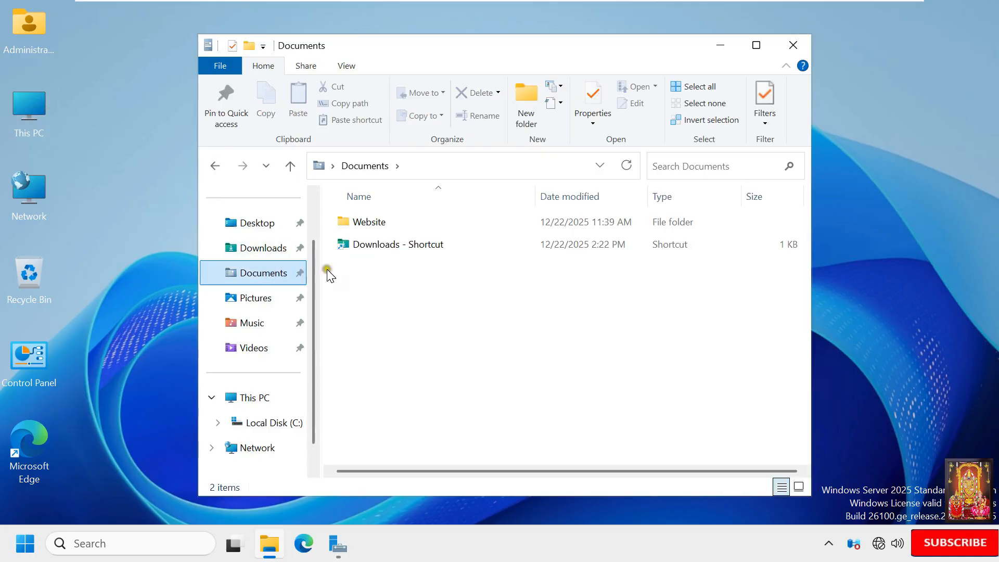
left_click(358, 221)
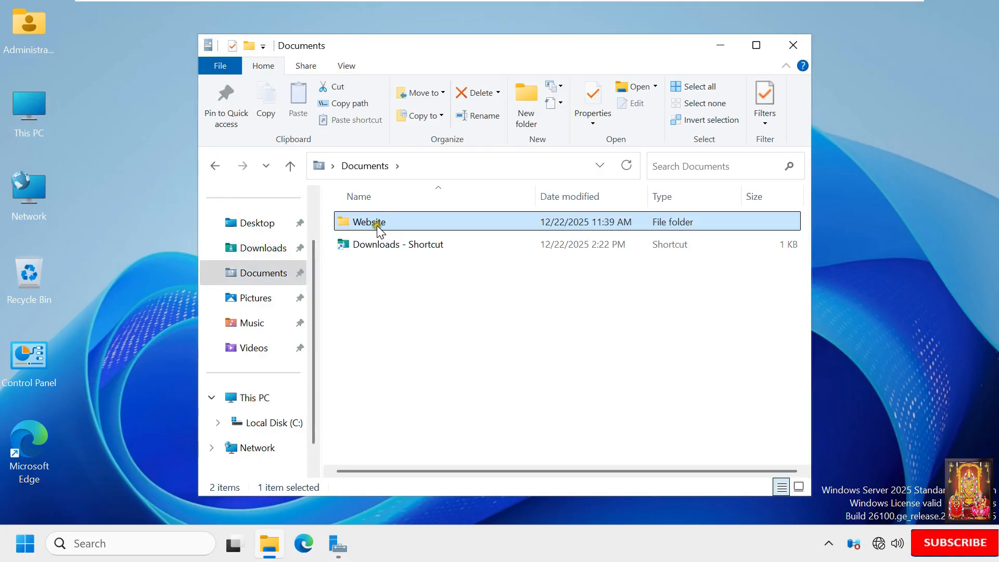
right_click(377, 225)
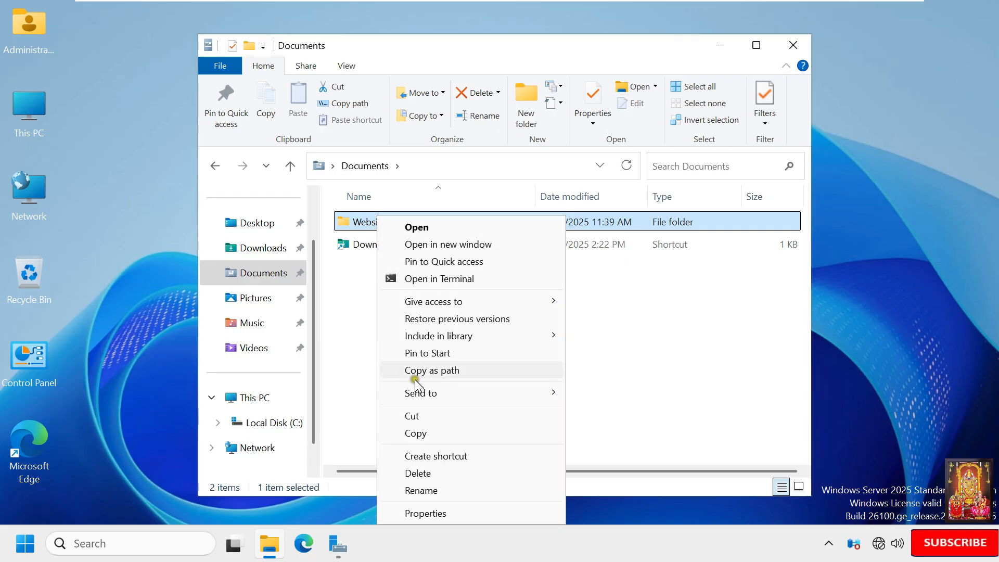
left_click(441, 512)
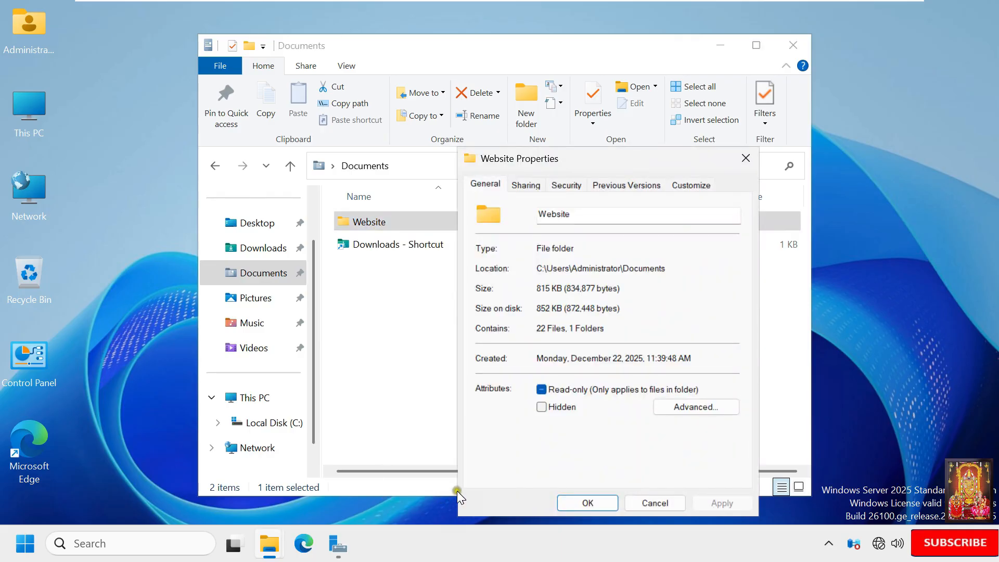
left_click(567, 185)
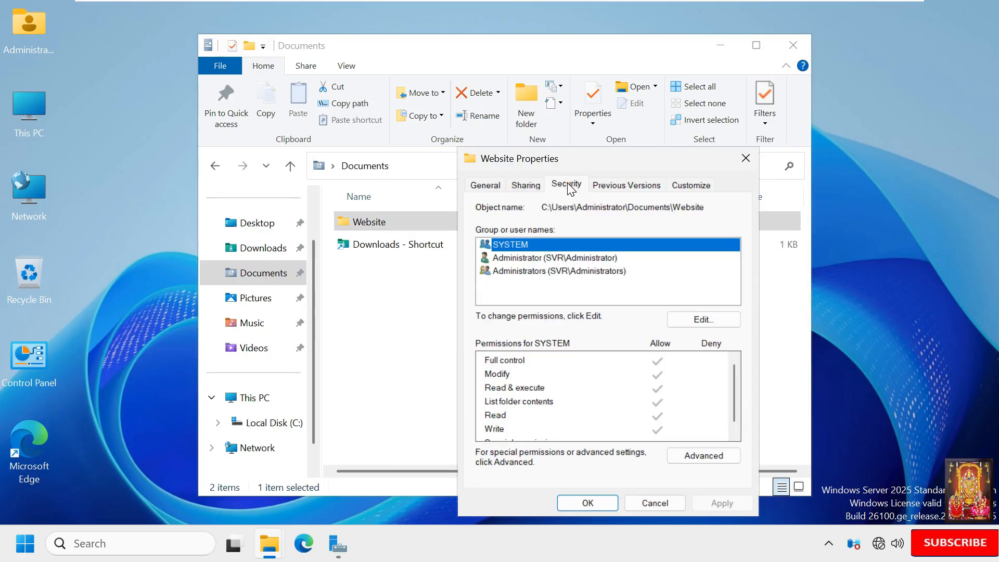
left_click(719, 319)
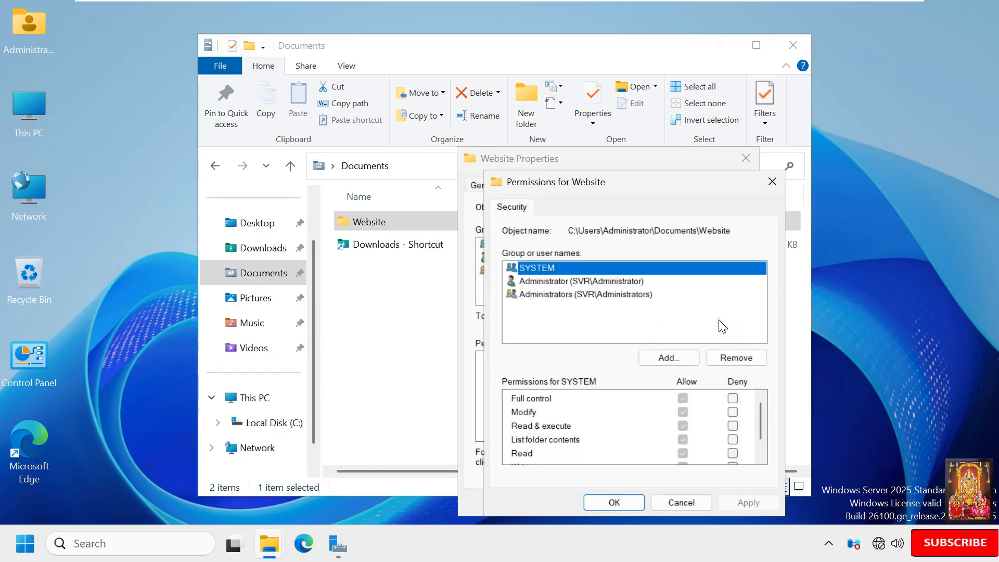
Add the Everyone group to the Website folder's permissions, allow it Full control, and apply the change.
left_click(671, 358)
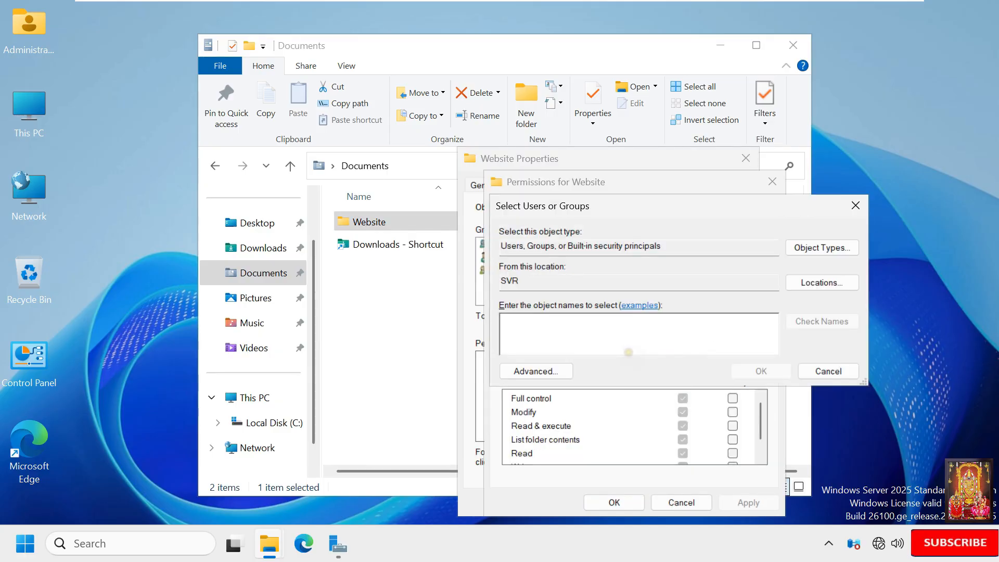
left_click(629, 352)
type("ever")
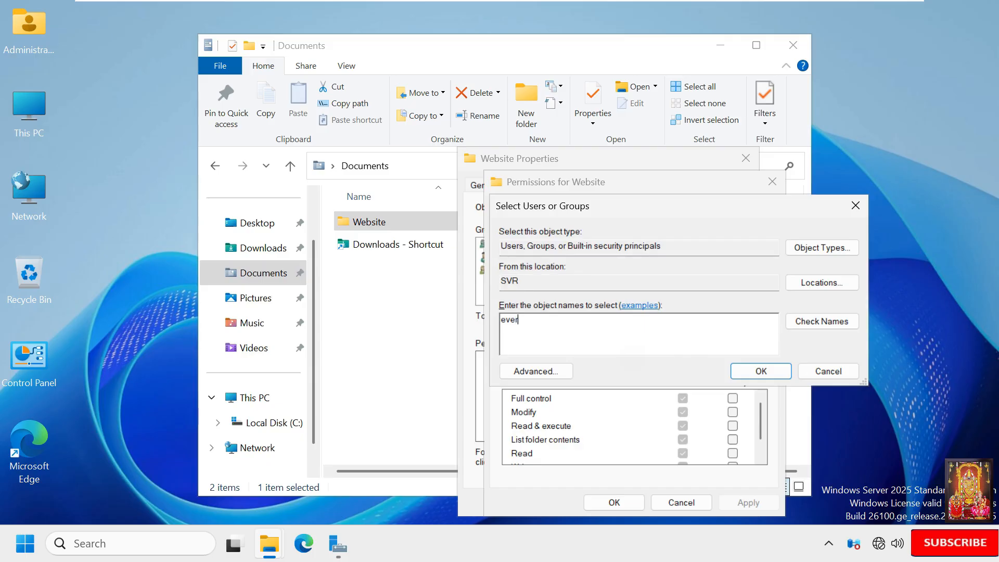
type("yone")
left_click(821, 320)
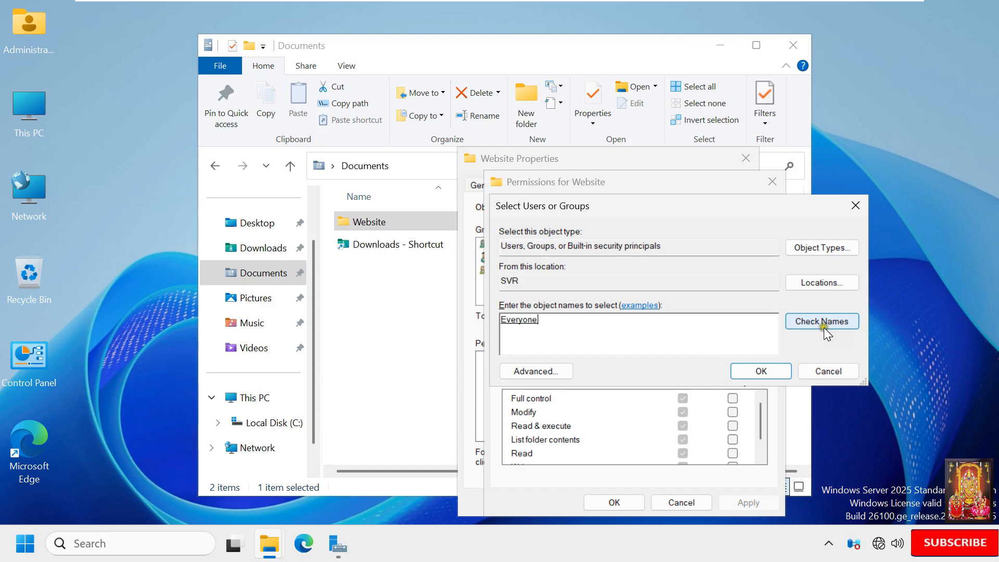
left_click(765, 370)
left_click(683, 399)
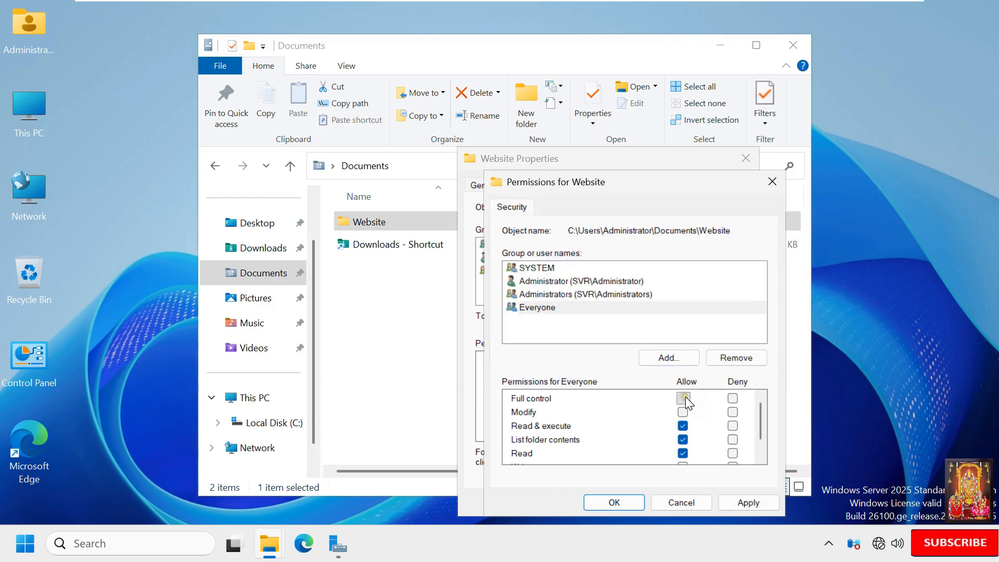
left_click(749, 501)
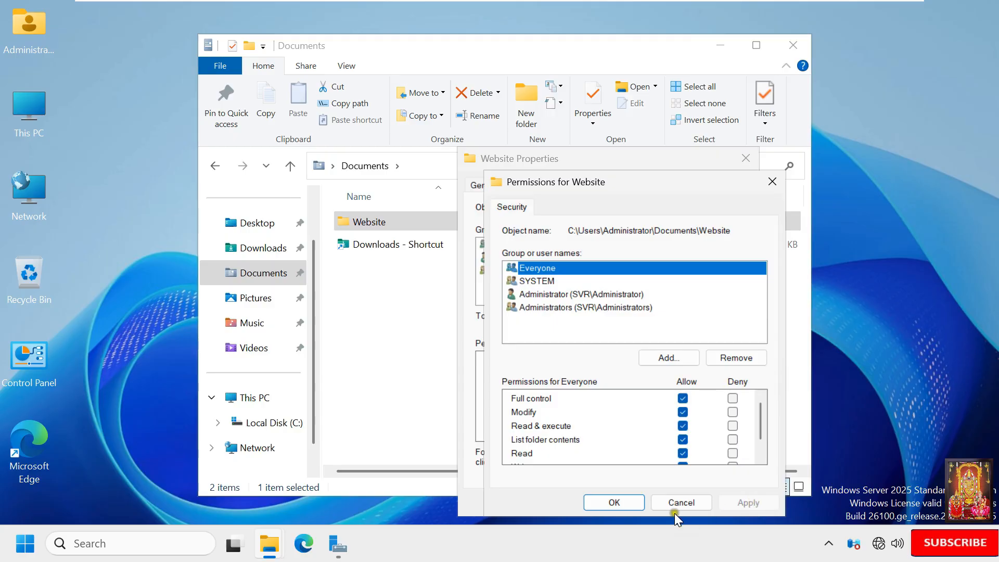
Confirm the Website folder's permissions and properties, then close File Explorer.
left_click(616, 502)
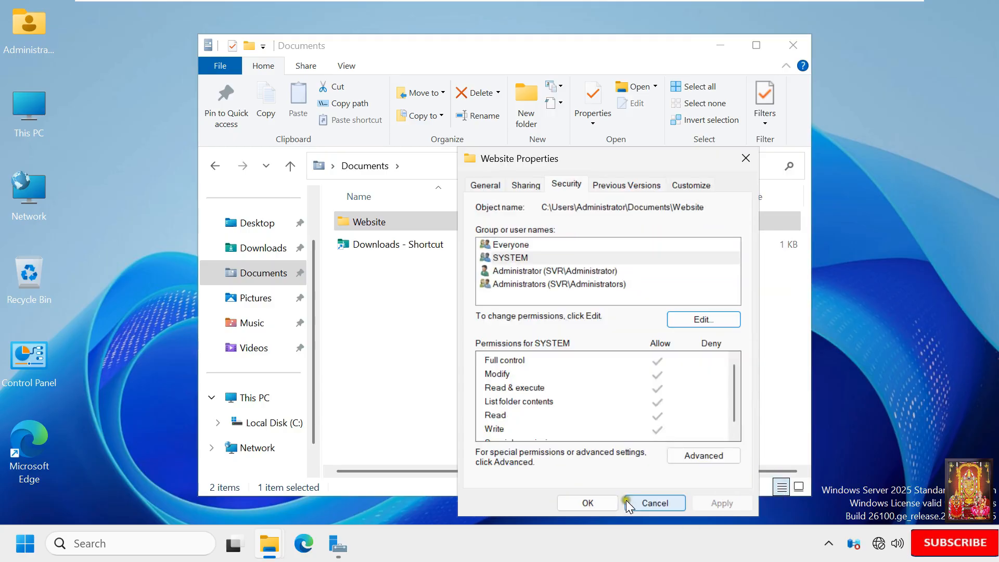
left_click(597, 501)
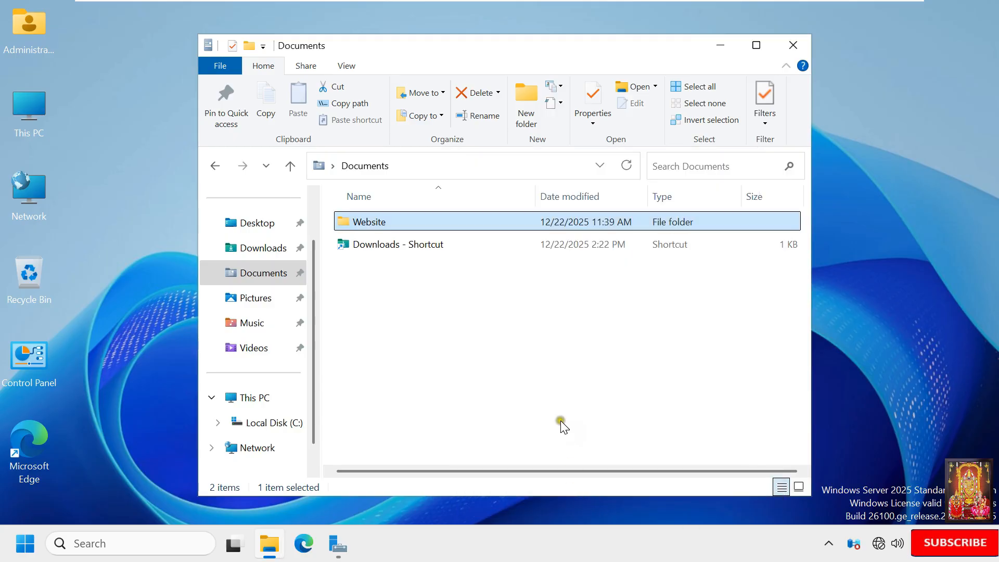
left_click(794, 46)
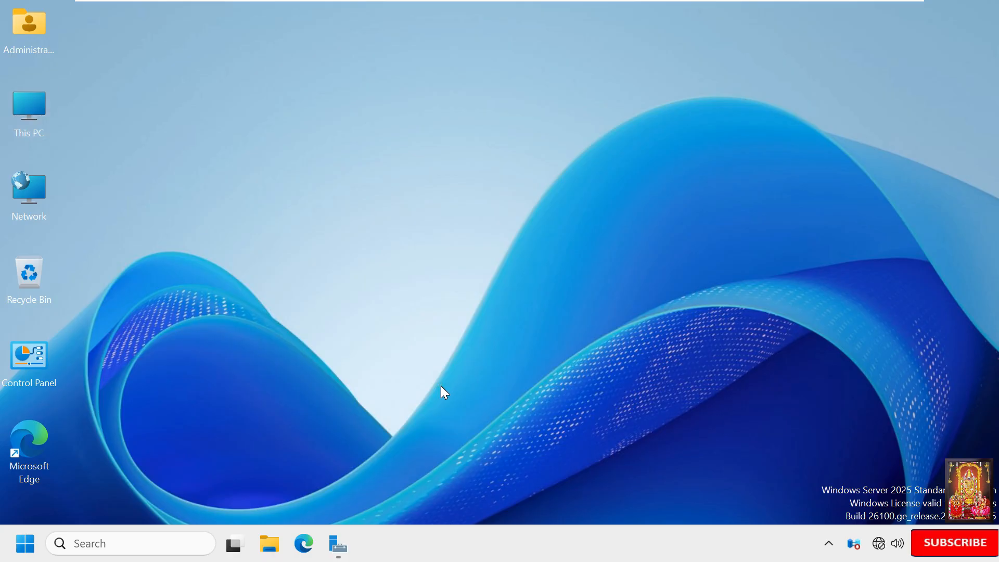
left_click(306, 544)
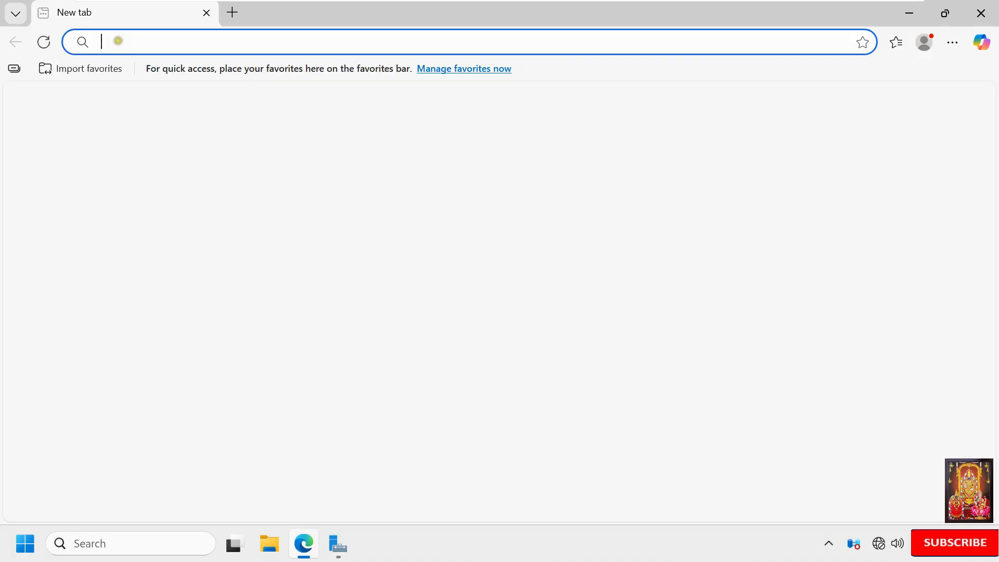
type("www")
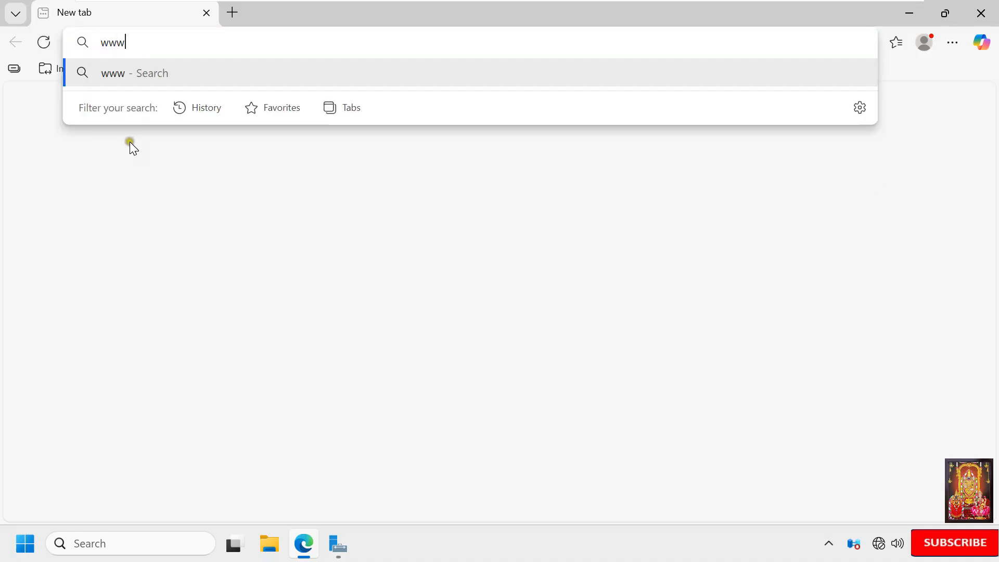
type(".stb.lo")
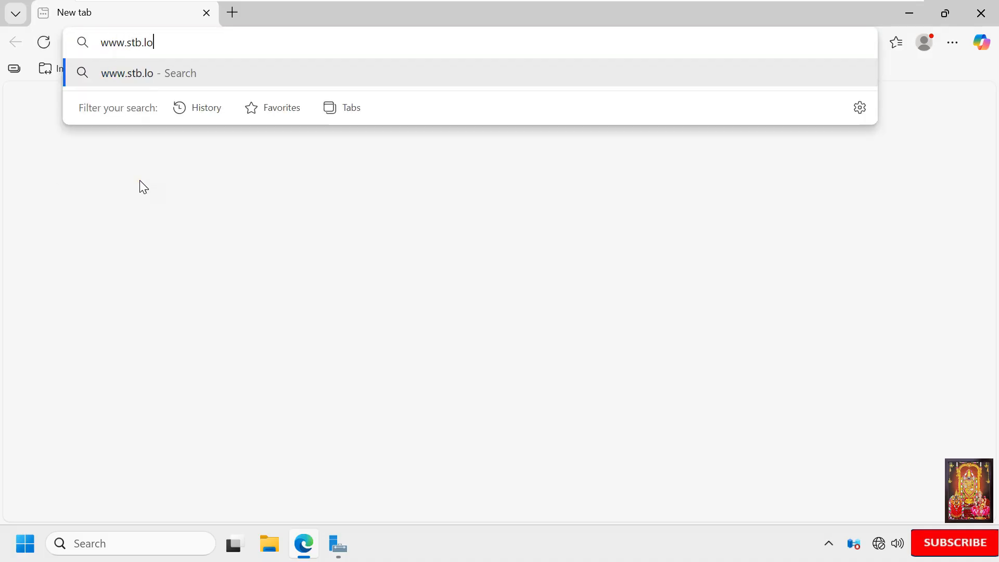
type("cal")
key("Return")
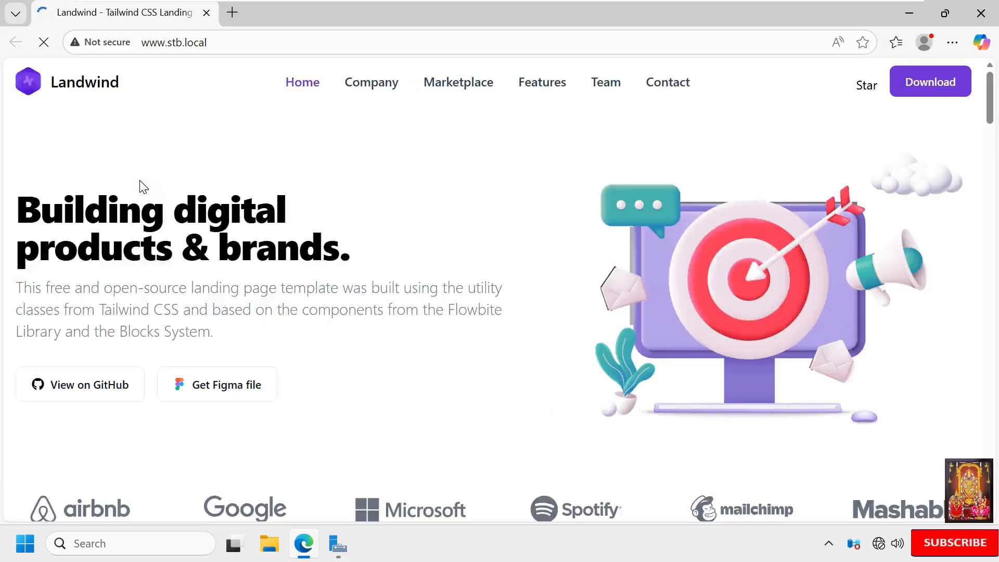
left_click(371, 90)
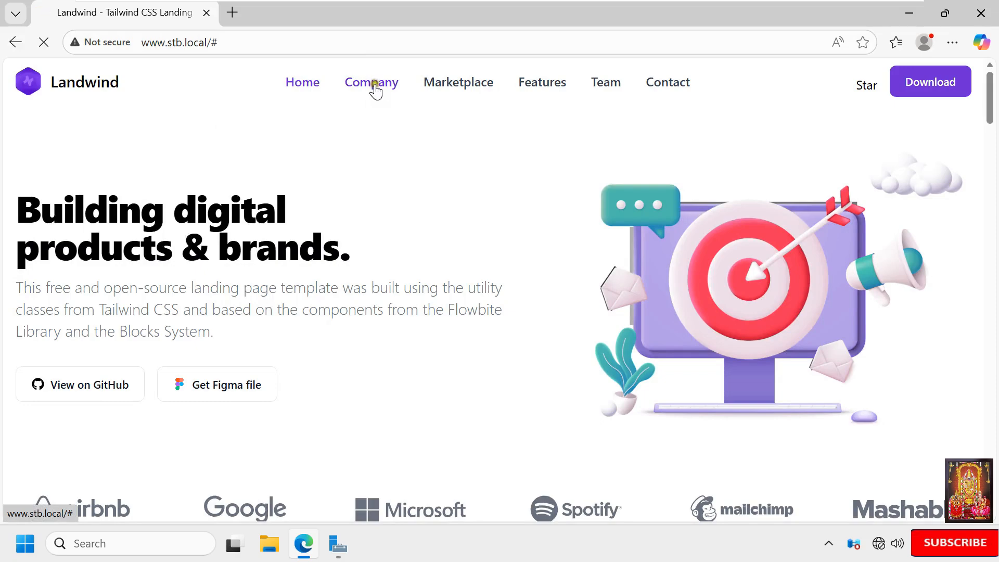